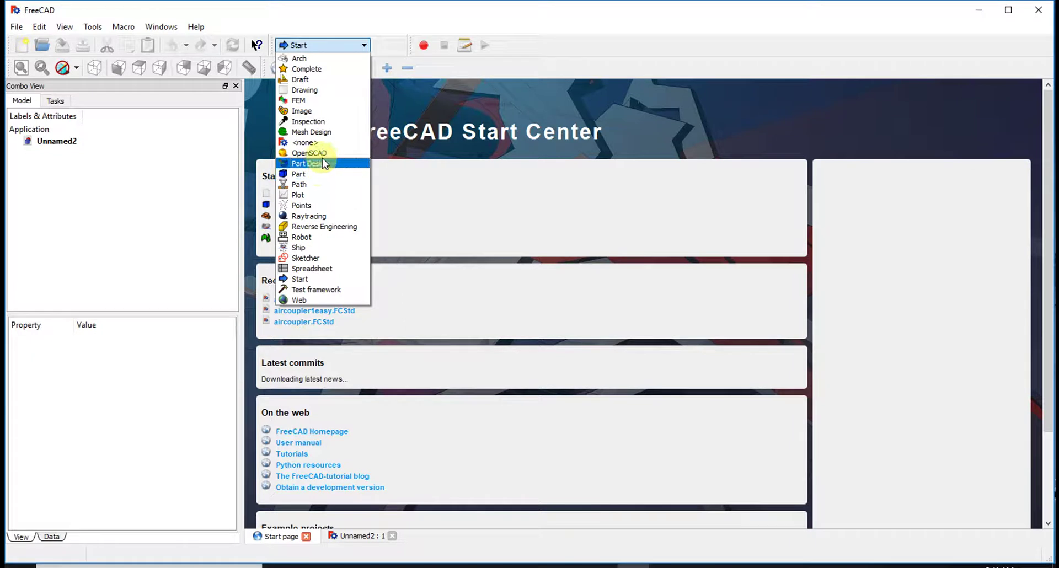
- Switch to the Part Design workbench and start a new sketch on the XY-plane with 0 mm offset
{"action": "left_click", "coordinate": [322, 159]}
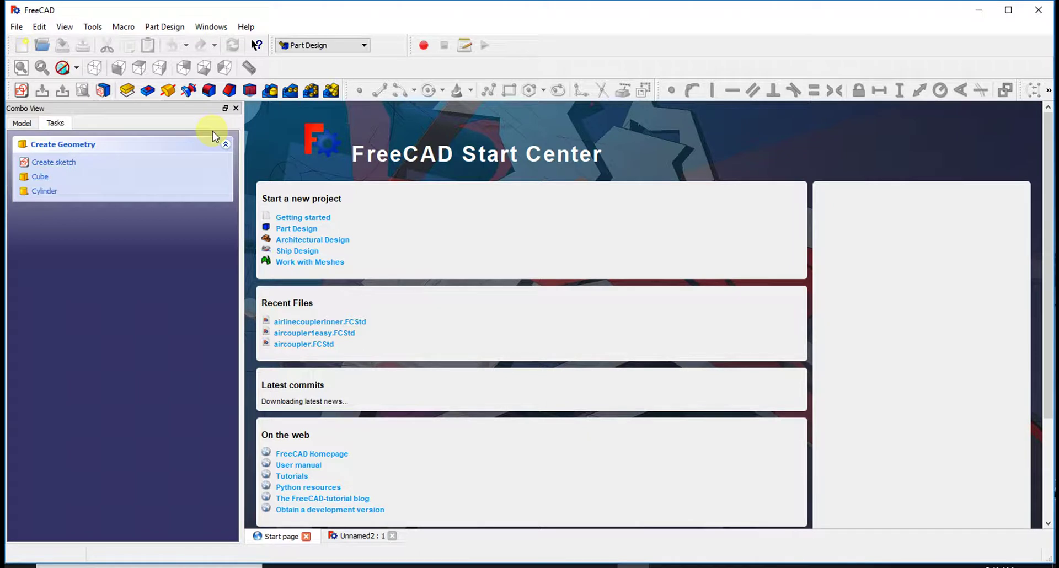
{"action": "left_click", "coordinate": [78, 162]}
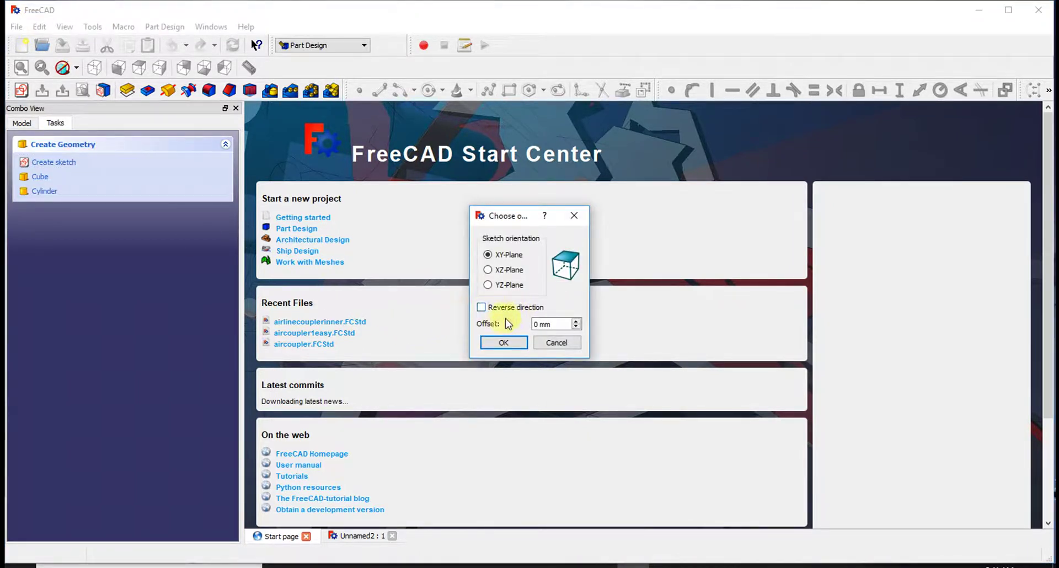
{"action": "left_click", "coordinate": [510, 343]}
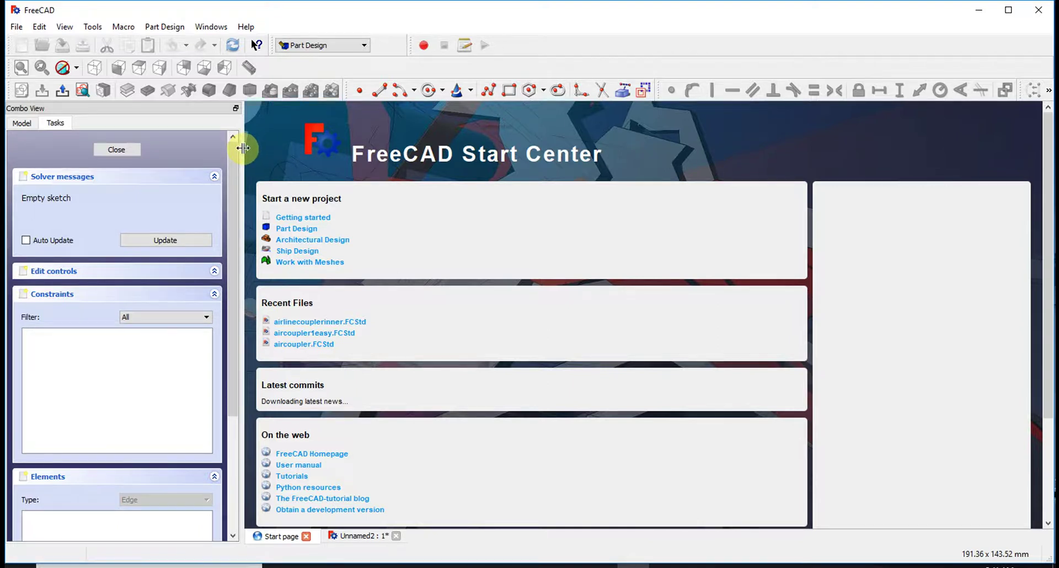
- Adjust the width of the Combo View and close the Start page to show the sketch
{"action": "left_click_drag", "start_coordinate": [242, 148], "coordinate": [417, 168]}
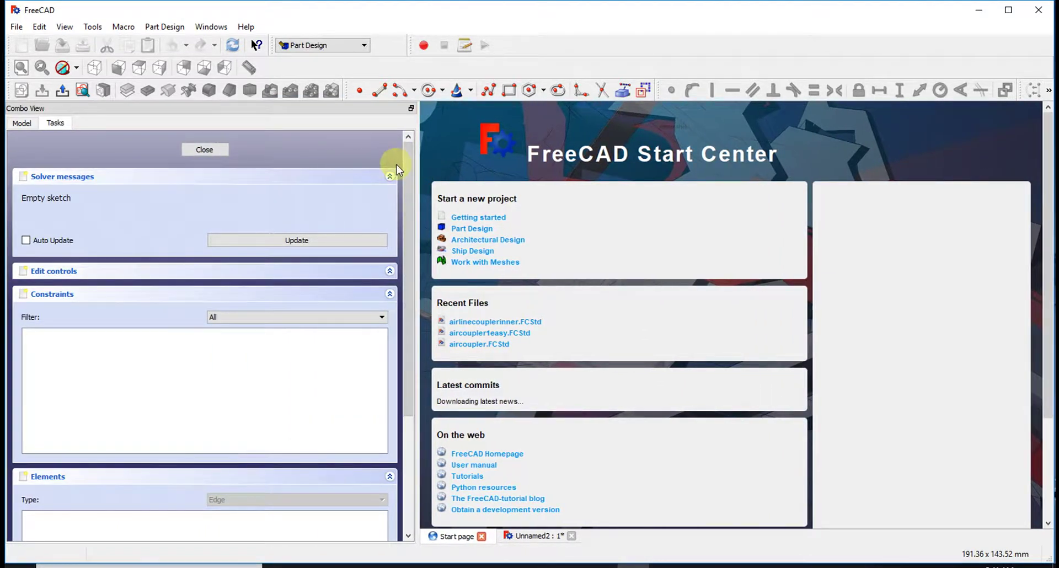
{"action": "left_click_drag", "start_coordinate": [420, 159], "coordinate": [230, 147]}
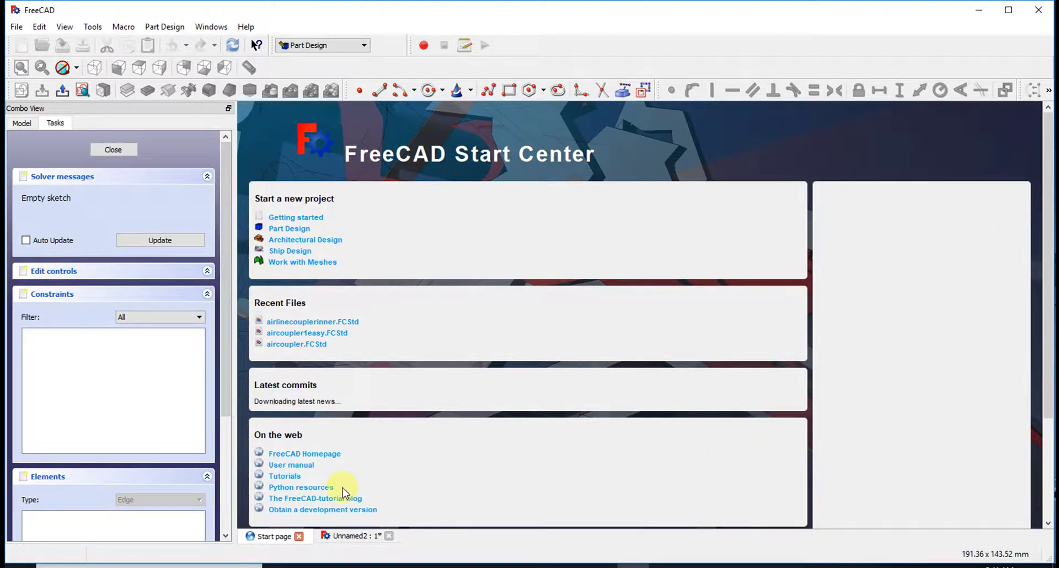
{"action": "left_click", "coordinate": [298, 536]}
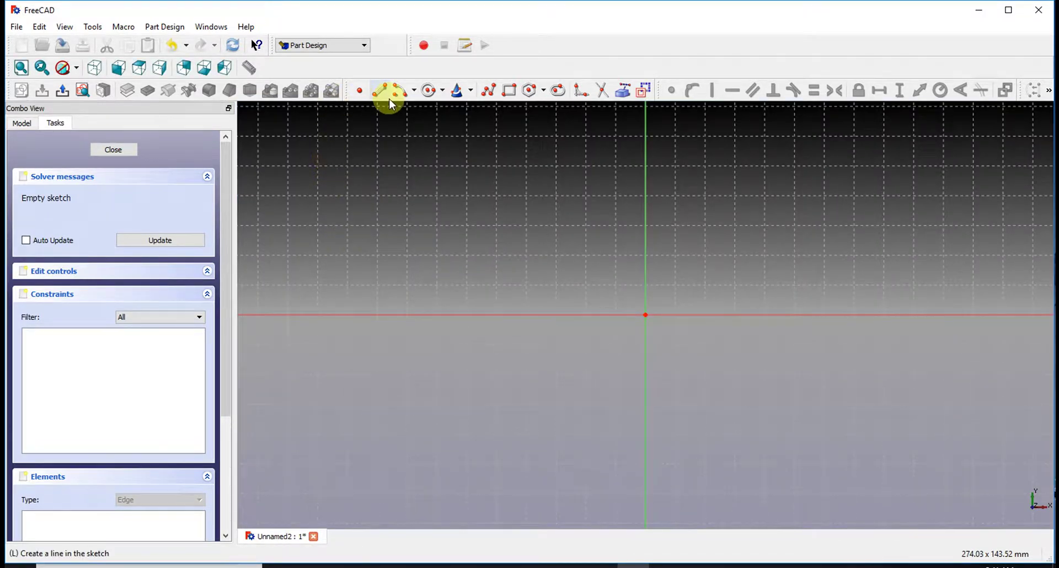
- Draw a circle centred on the origin with a radius of about 40.4 mm
{"action": "left_click", "coordinate": [431, 93]}
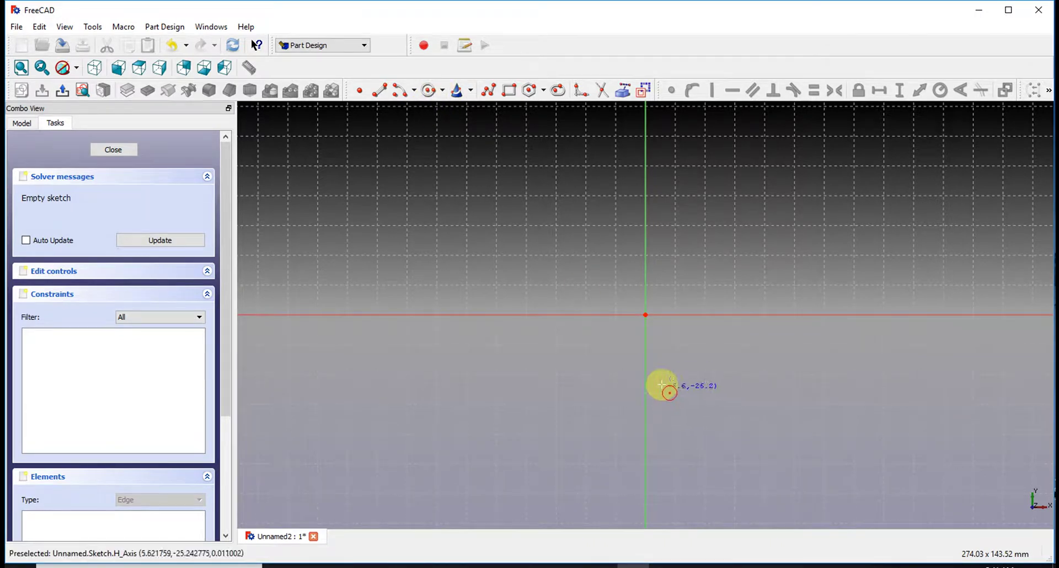
{"action": "left_click", "coordinate": [647, 316]}
{"action": "left_click", "coordinate": [723, 407]}
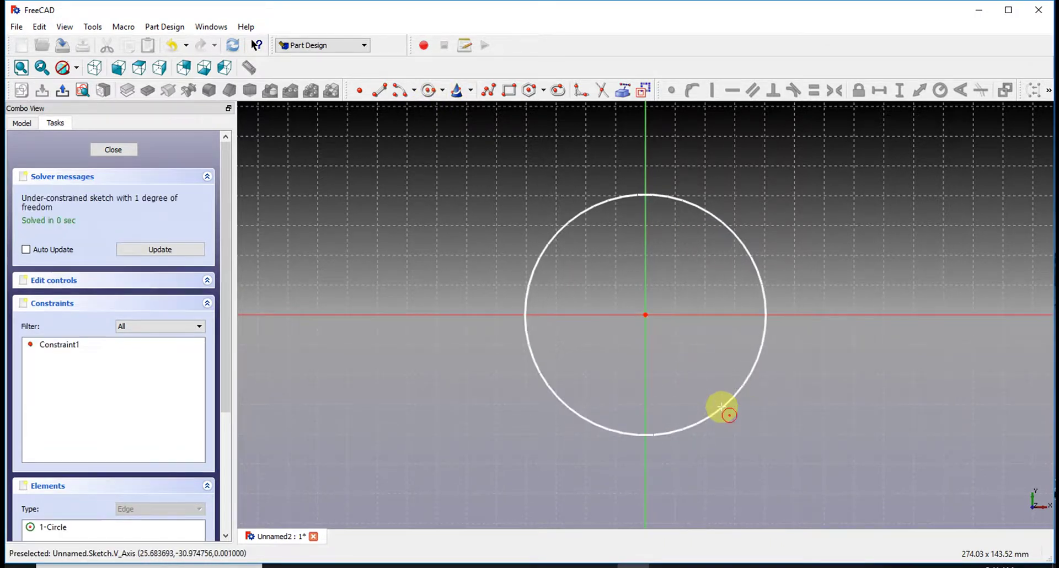
- Add a radius constraint to the circle, keeping its drawn size, and close the sketch
{"action": "left_click", "coordinate": [736, 235]}
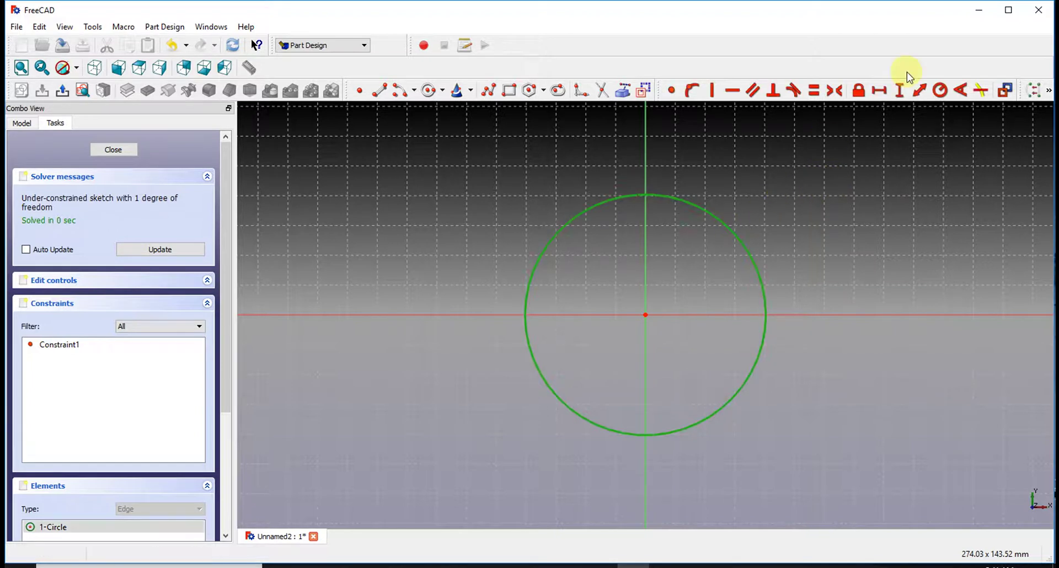
{"action": "left_click", "coordinate": [943, 91]}
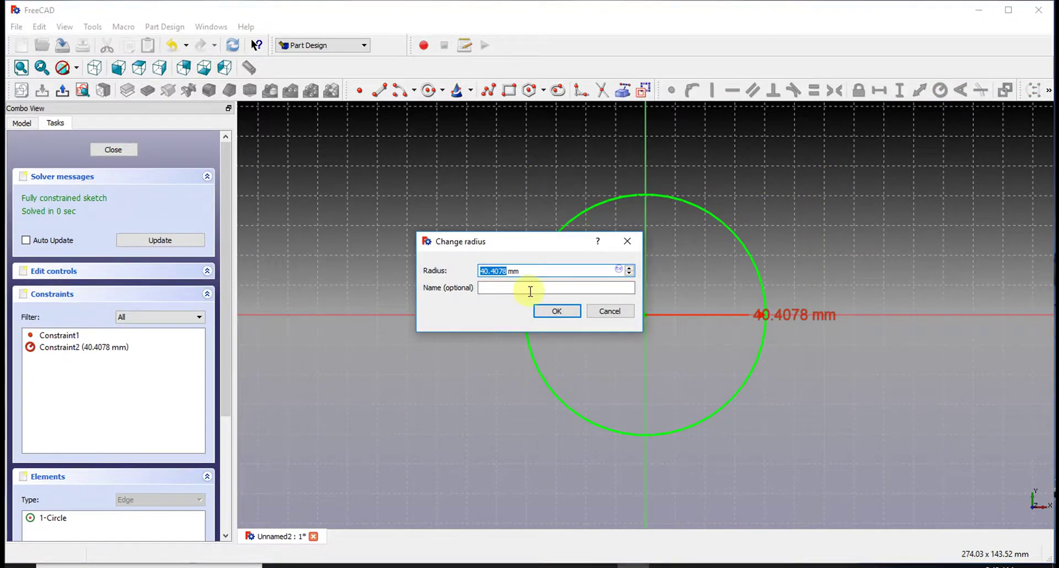
{"action": "left_click", "coordinate": [568, 312]}
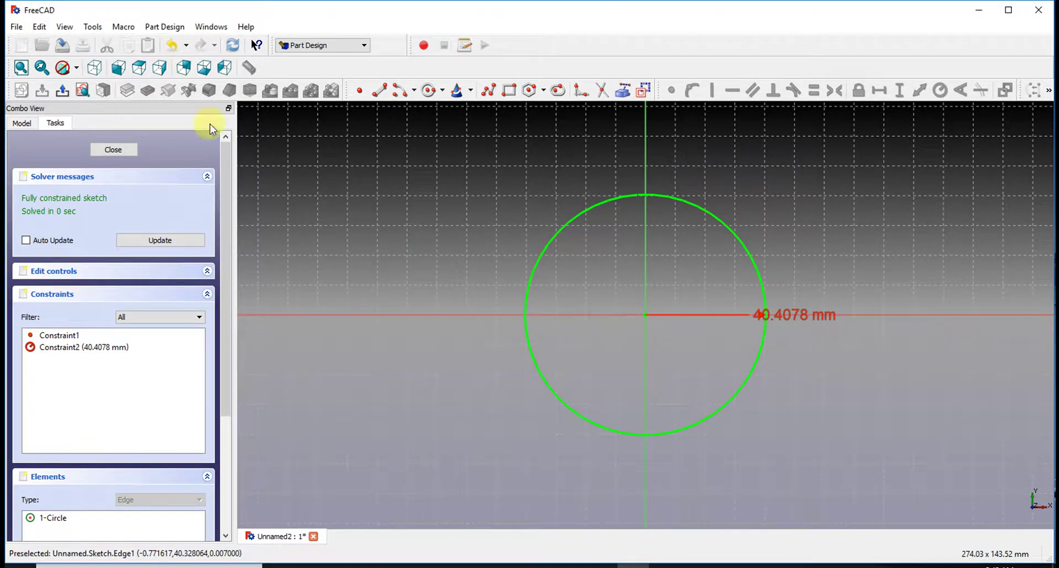
{"action": "left_click", "coordinate": [131, 153]}
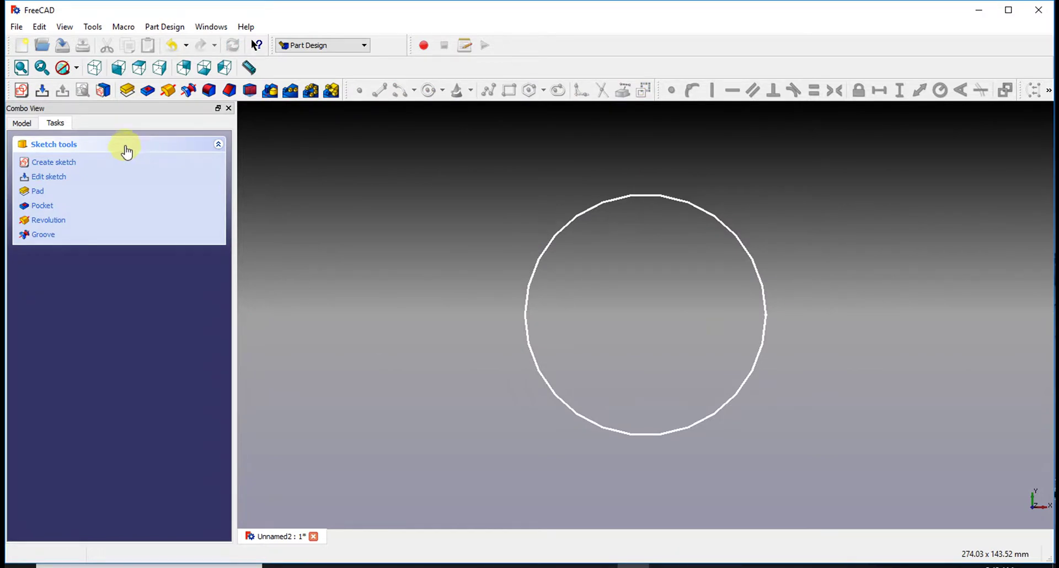
- Create a second sketch on the XY-plane with an offset of 30 mm
{"action": "left_click", "coordinate": [55, 167]}
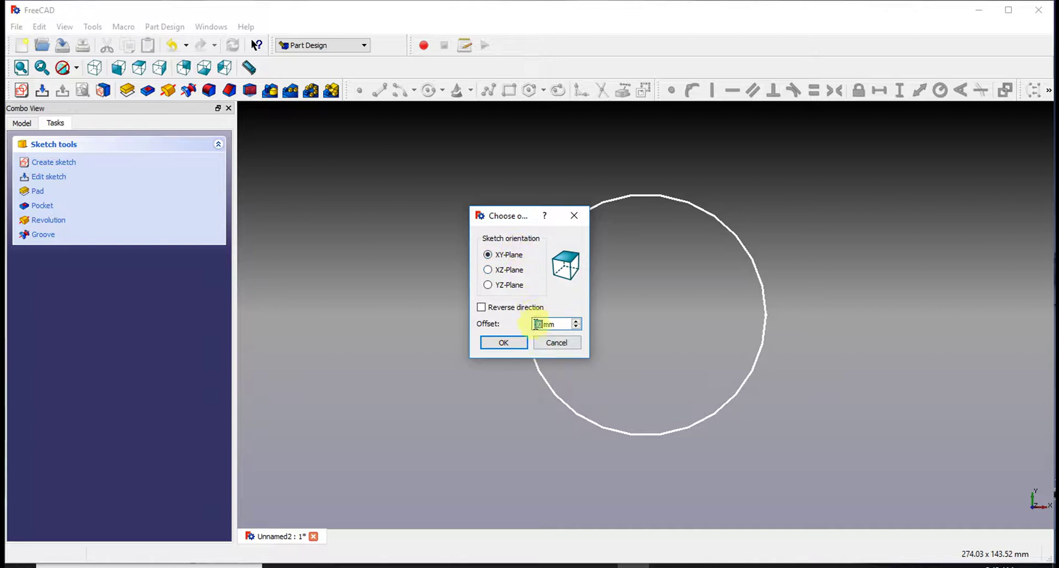
{"action": "key", "text": "Up"}
{"action": "key", "text": "Up"}
{"action": "key", "text": "Up"}
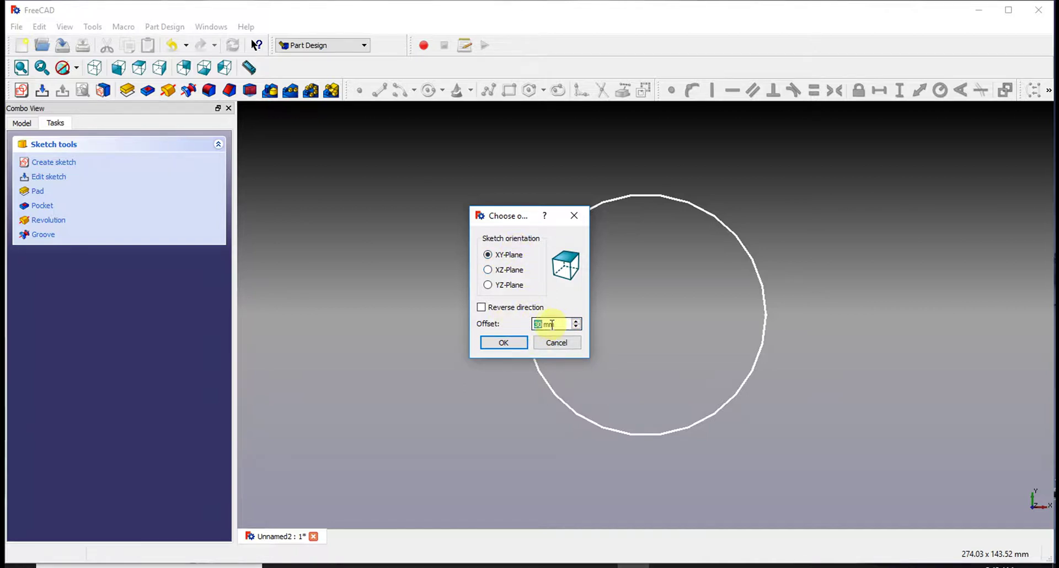
{"action": "type", "text": "5"}
{"action": "key", "text": "ctrl+z"}
{"action": "left_click", "coordinate": [521, 340]}
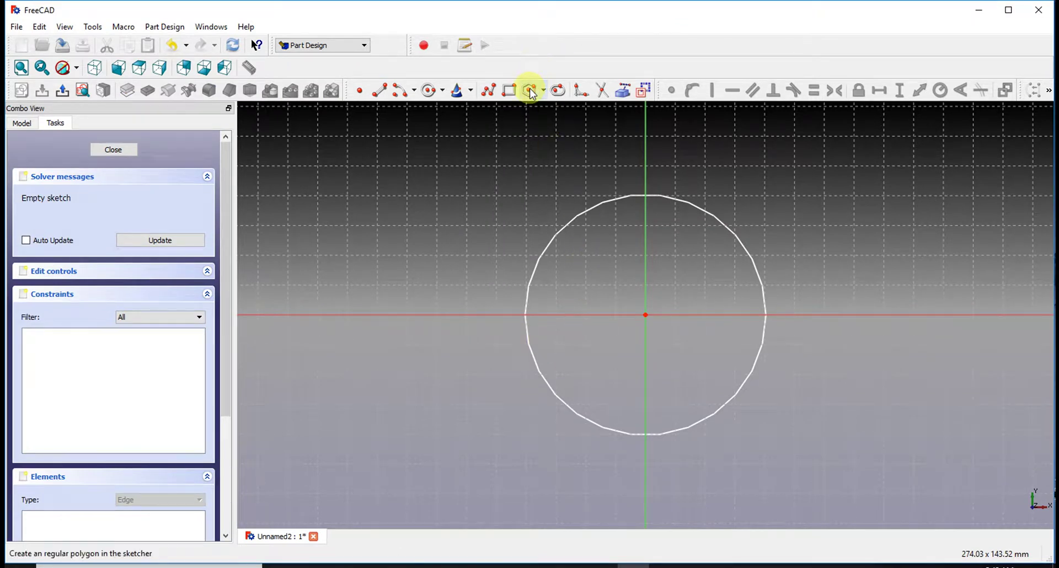
{"action": "left_click", "coordinate": [509, 90]}
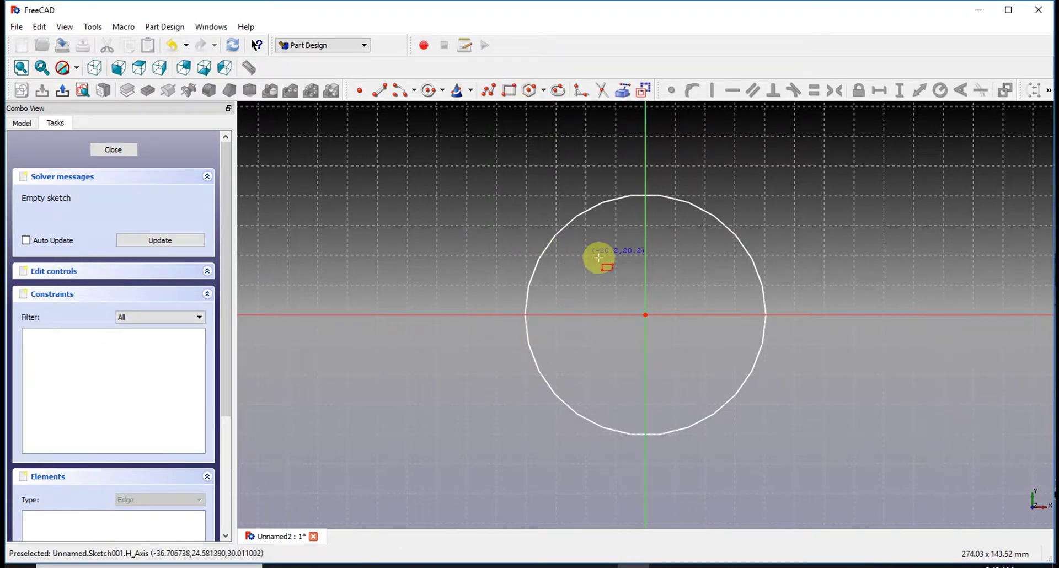
{"action": "left_click", "coordinate": [540, 186]}
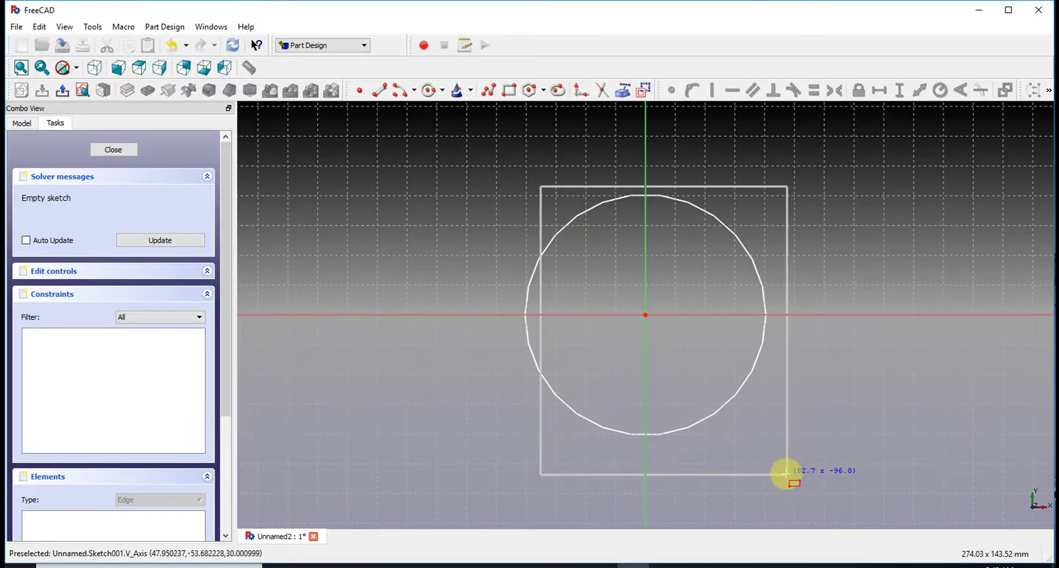
{"action": "right_click", "coordinate": [733, 461]}
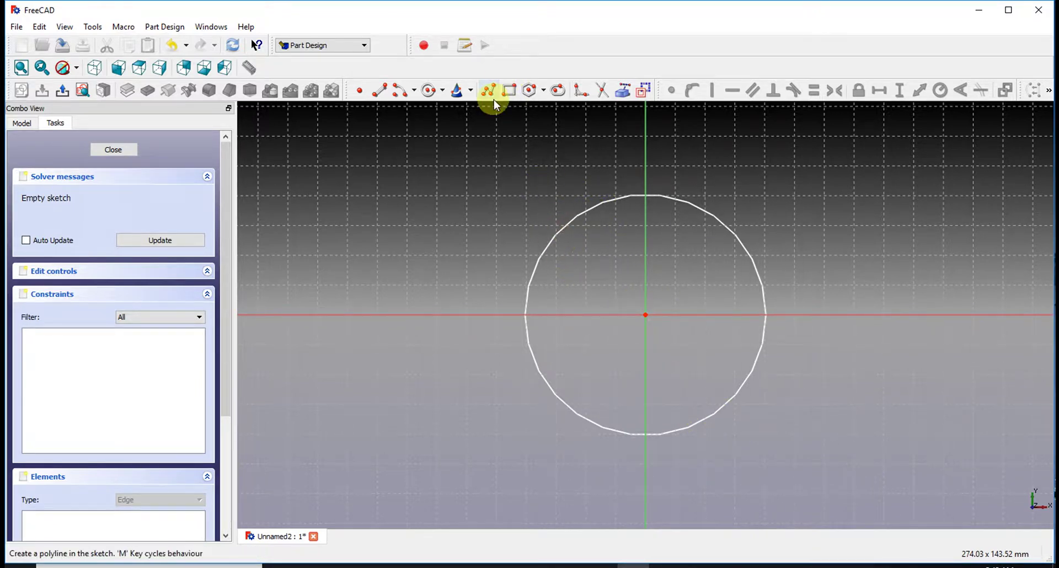
- Draw a regular hexagon centred on the origin with a corner radius of about 63.4 mm and near-vertical sides
{"action": "left_click", "coordinate": [529, 92]}
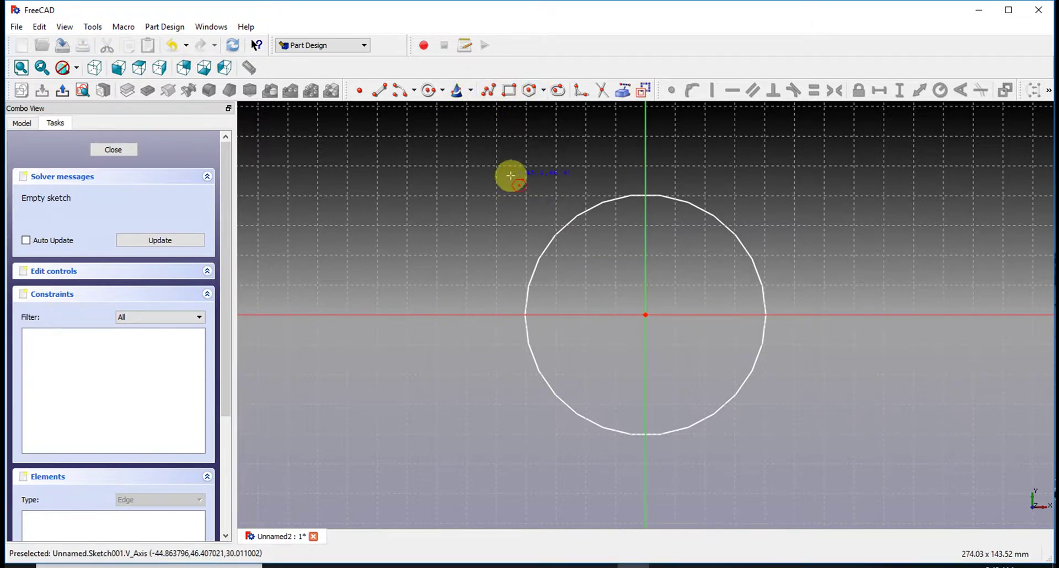
{"action": "left_click", "coordinate": [645, 315]}
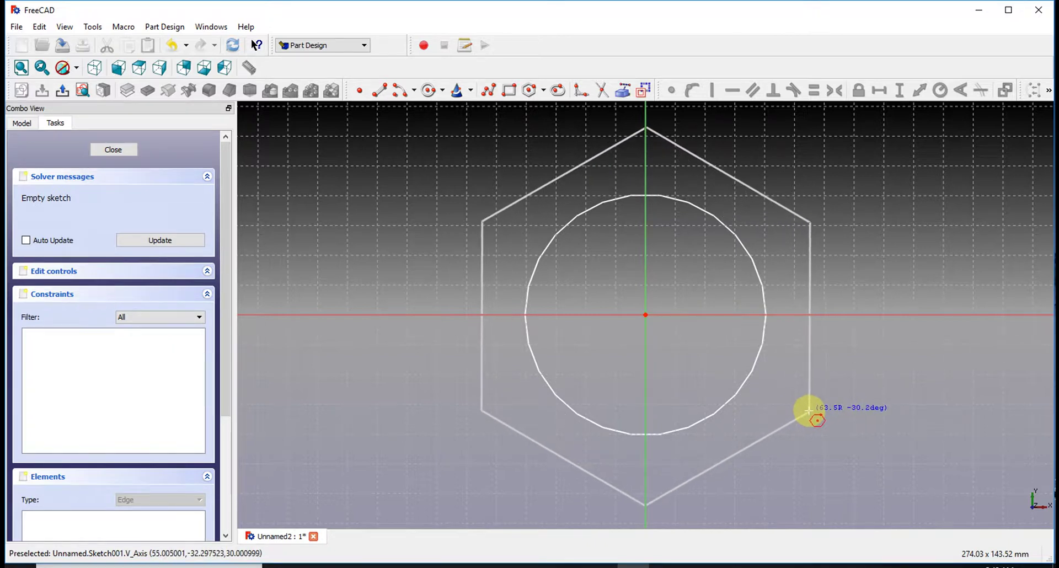
{"action": "left_click", "coordinate": [808, 410]}
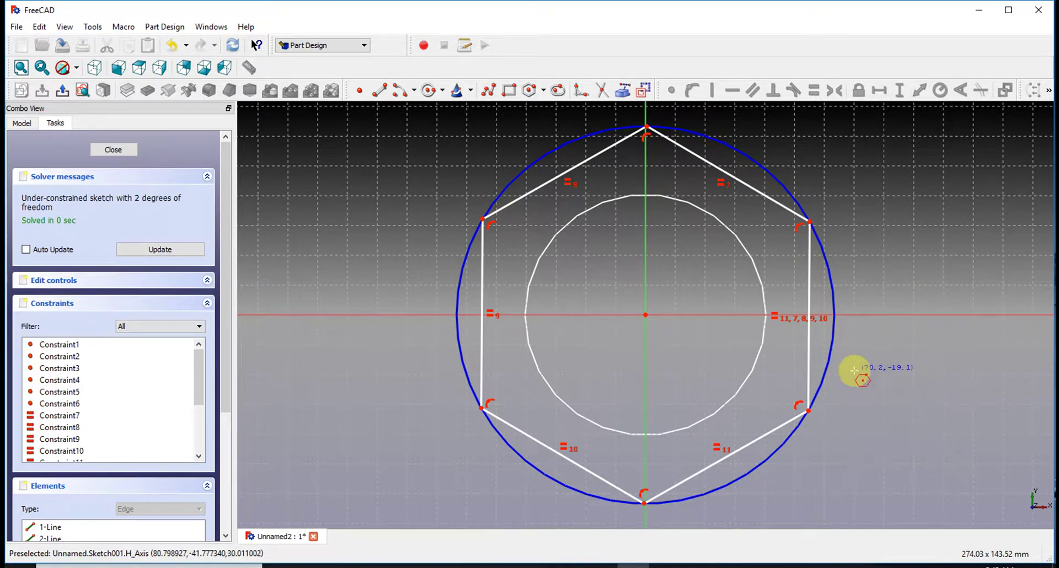
- Add a radius constraint to the hexagon's construction circle, keeping its drawn size
{"action": "mouse_move", "coordinate": [856, 371]}
{"action": "middle_mouse_down"}
{"action": "mouse_move", "coordinate": [879, 350]}
{"action": "mouse_move", "coordinate": [888, 261]}
{"action": "mouse_move", "coordinate": [811, 187]}
{"action": "mouse_move", "coordinate": [807, 165]}
{"action": "mouse_move", "coordinate": [803, 192]}
{"action": "mouse_move", "coordinate": [773, 171]}
{"action": "mouse_move", "coordinate": [857, 283]}
{"action": "mouse_move", "coordinate": [877, 345]}
{"action": "mouse_move", "coordinate": [864, 366]}
{"action": "middle_mouse_up"}
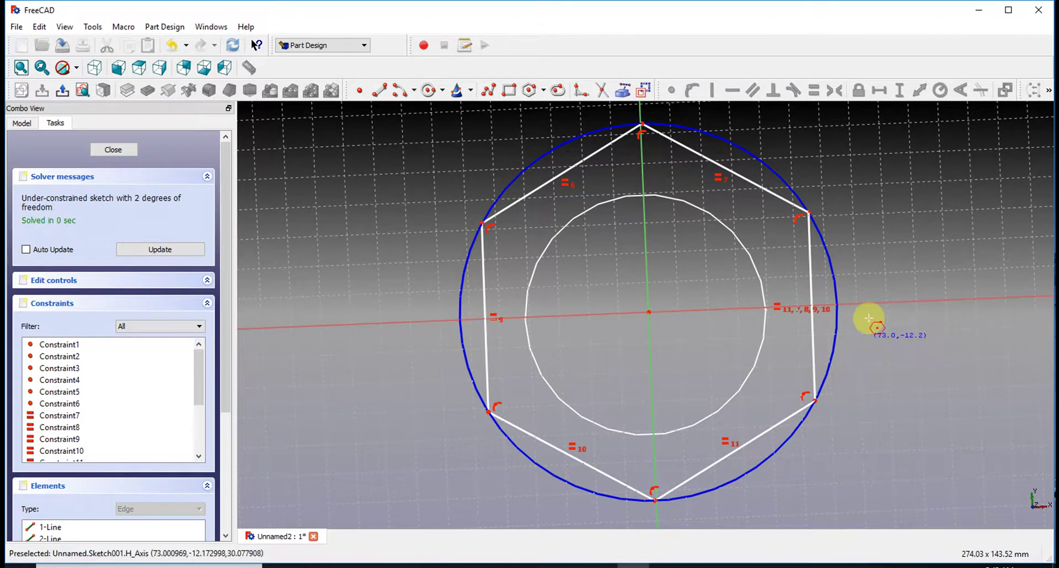
{"action": "left_click", "coordinate": [760, 158]}
{"action": "left_click", "coordinate": [940, 91]}
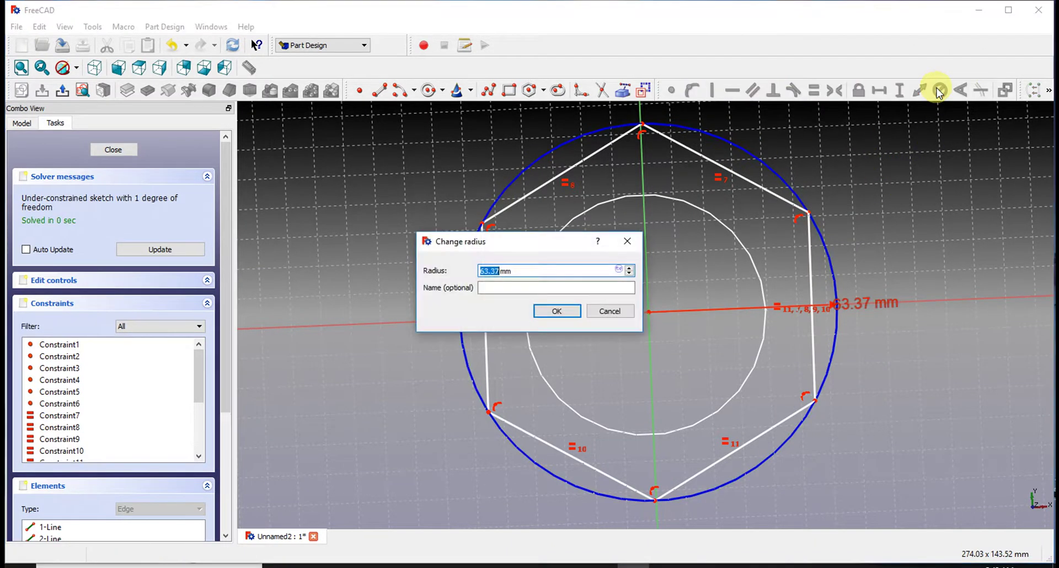
{"action": "left_click", "coordinate": [546, 312]}
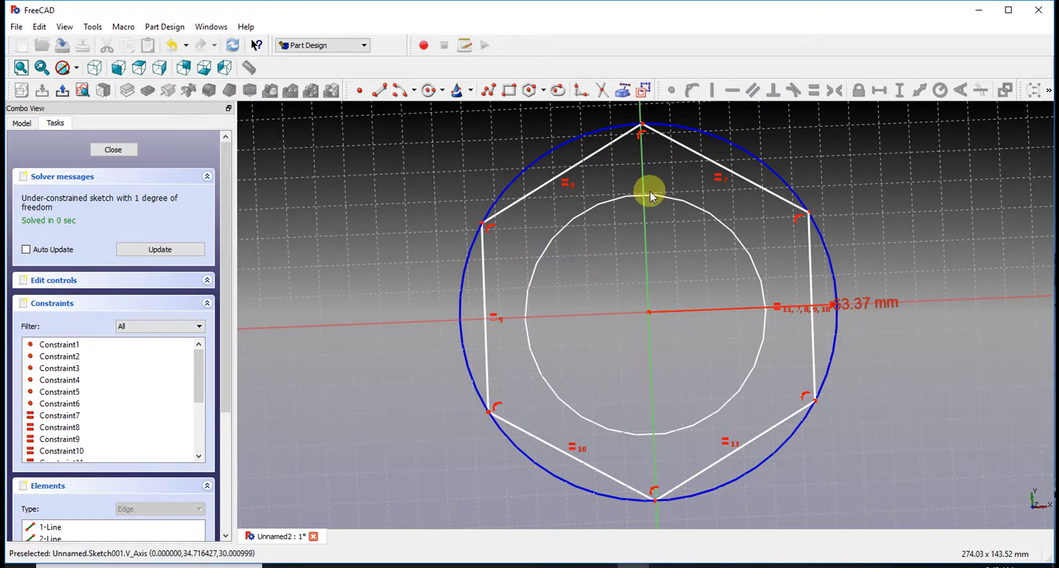
- Constrain the hexagon's top vertex onto the vertical axis and close the sketch
{"action": "left_click", "coordinate": [644, 122]}
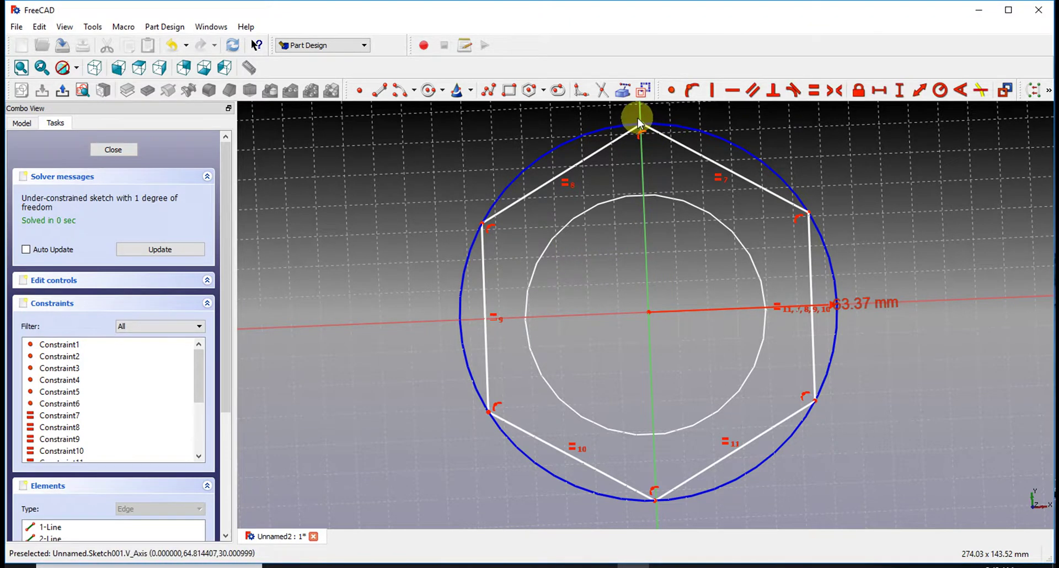
{"action": "left_click", "coordinate": [641, 117]}
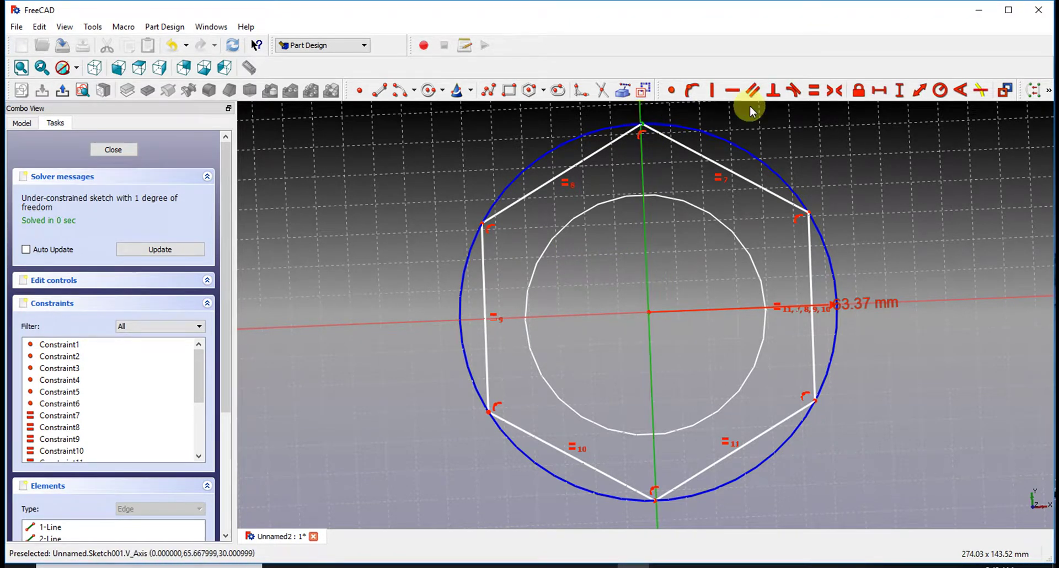
{"action": "left_click", "coordinate": [703, 87]}
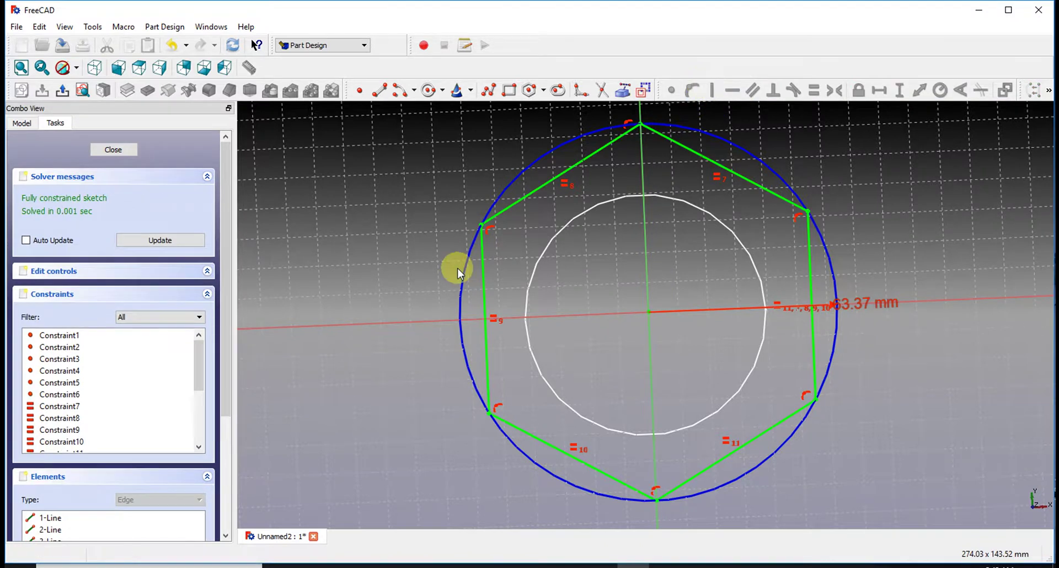
{"action": "middle_click_drag", "start_coordinate": [367, 207], "coordinate": [370, 201]}
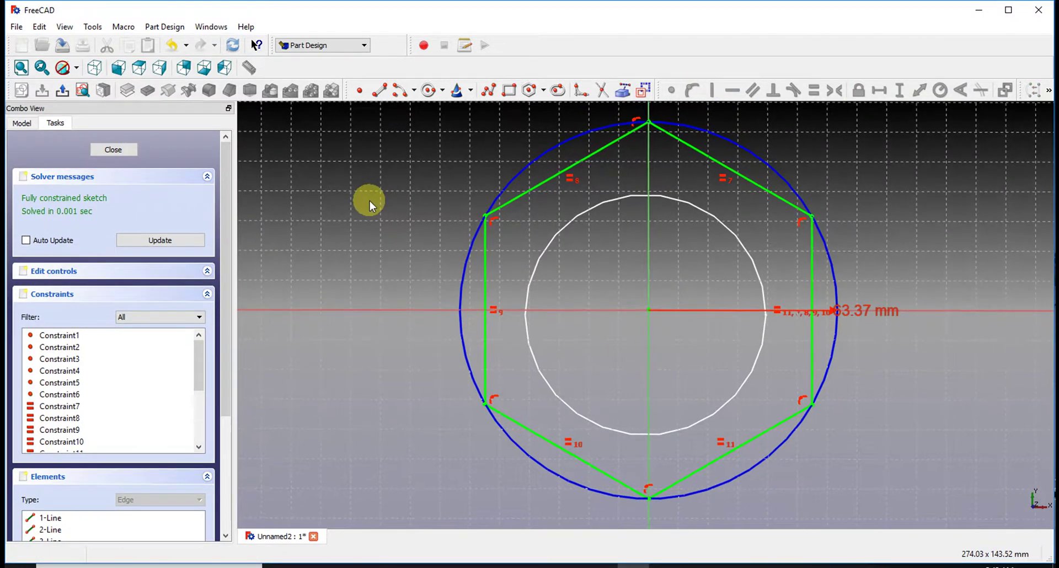
{"action": "left_click", "coordinate": [122, 151]}
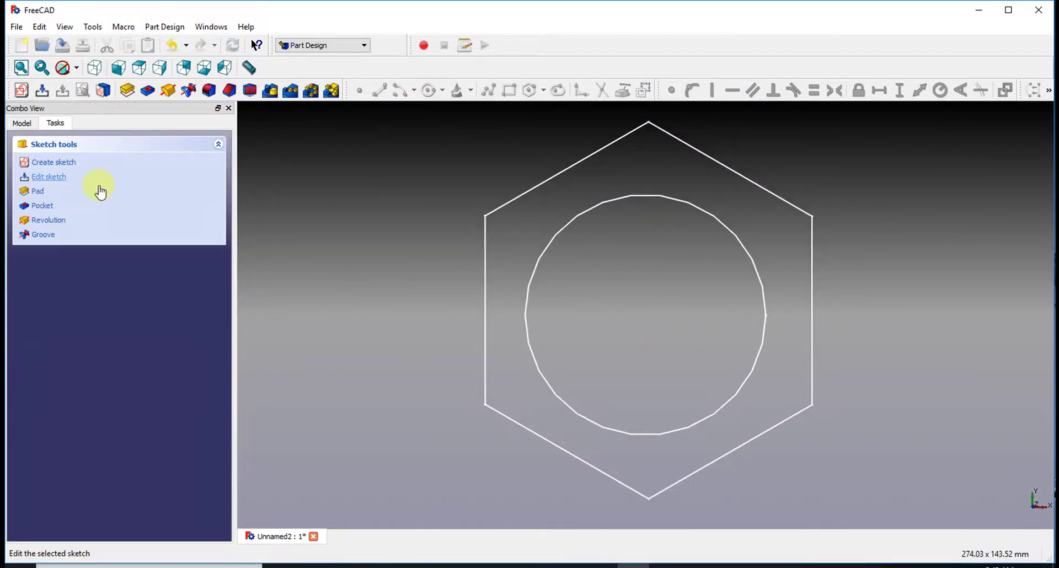
- Create a third sketch on the XY-plane offset 120 mm and draw an origin-centred circle about 49 mm in radius
{"action": "left_click", "coordinate": [76, 165]}
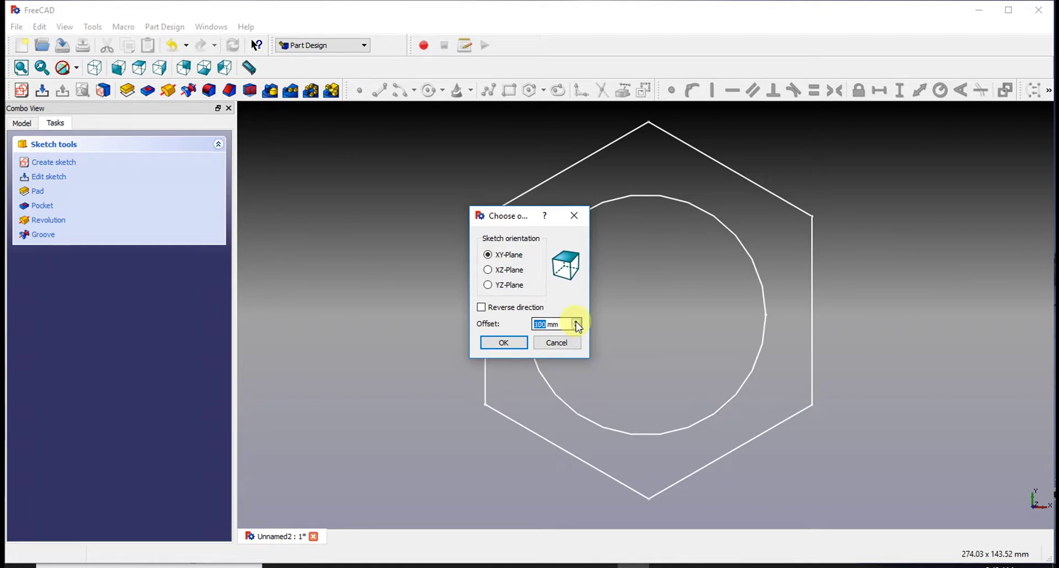
{"action": "left_click", "coordinate": [503, 342]}
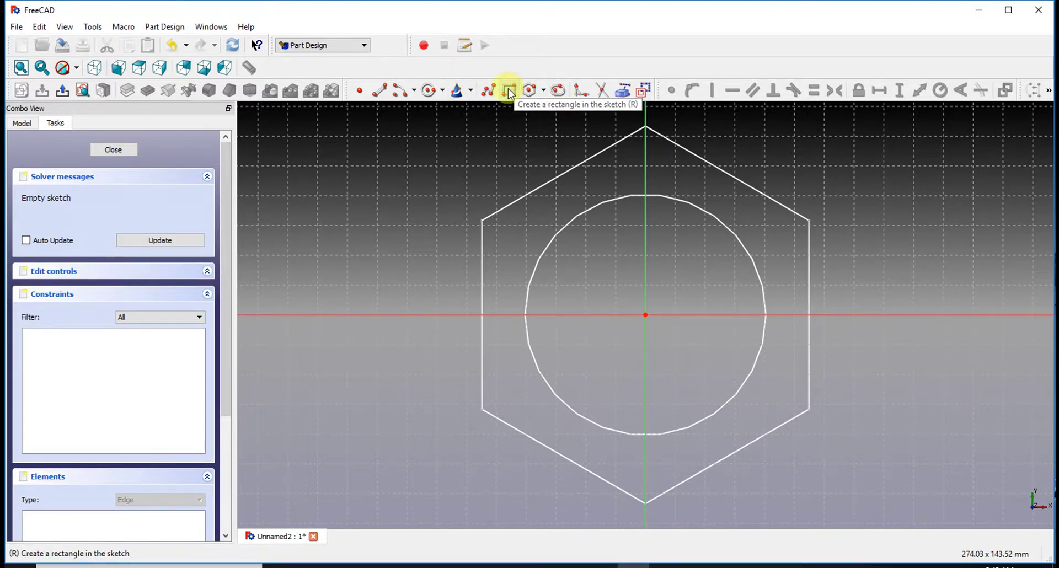
{"action": "left_click", "coordinate": [427, 90]}
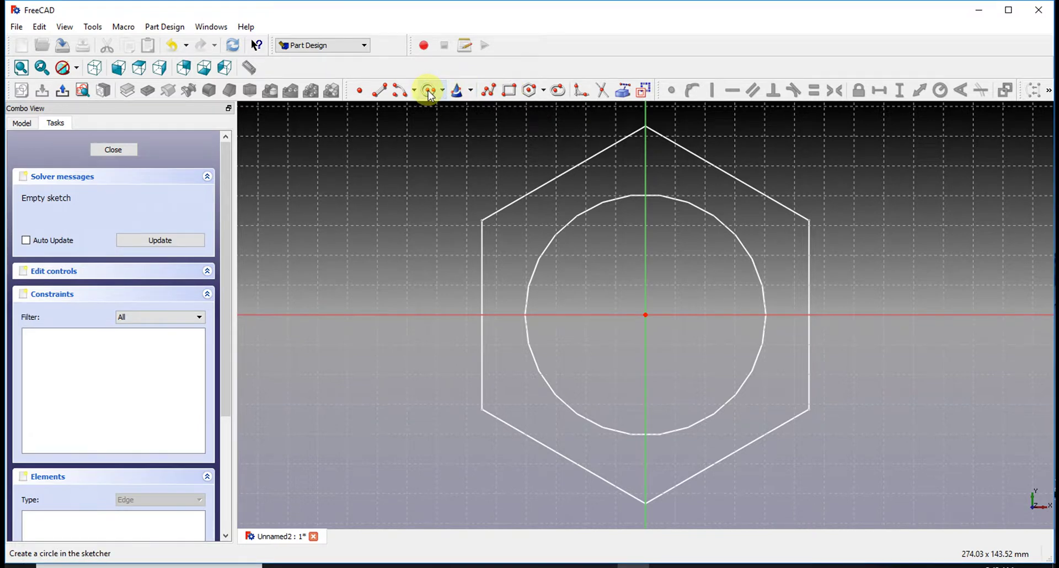
{"action": "left_click", "coordinate": [645, 315]}
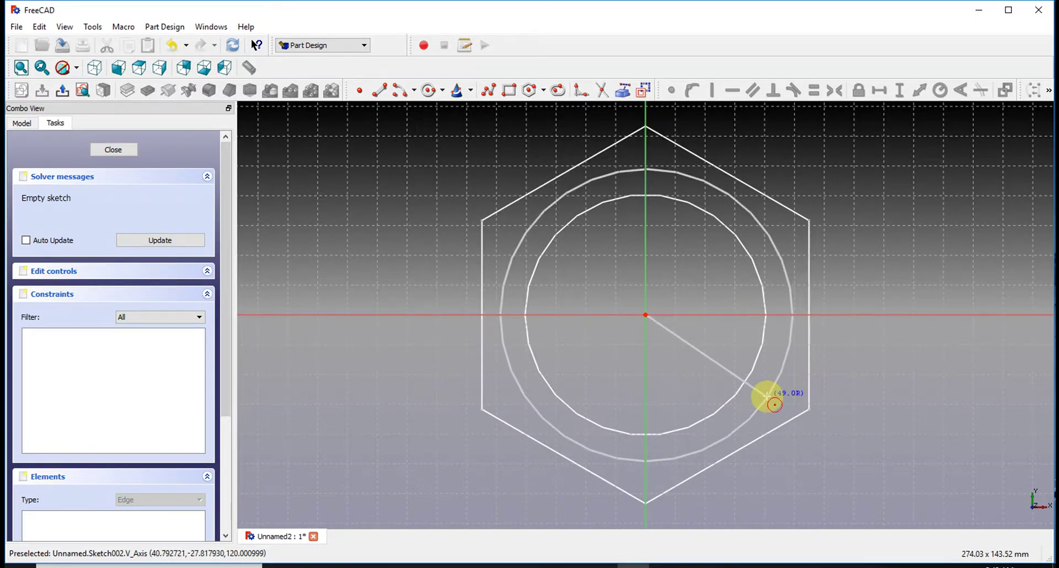
{"action": "left_click", "coordinate": [766, 396]}
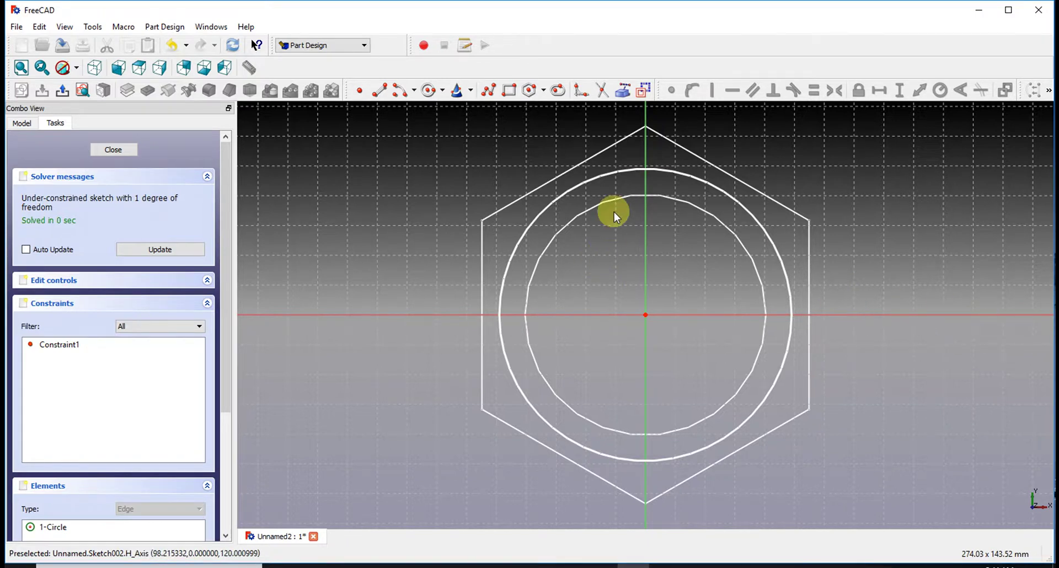
- Add a radius constraint to the circle in the 120 mm offset sketch, keeping its drawn size, and close the sketch
{"action": "left_click", "coordinate": [672, 170]}
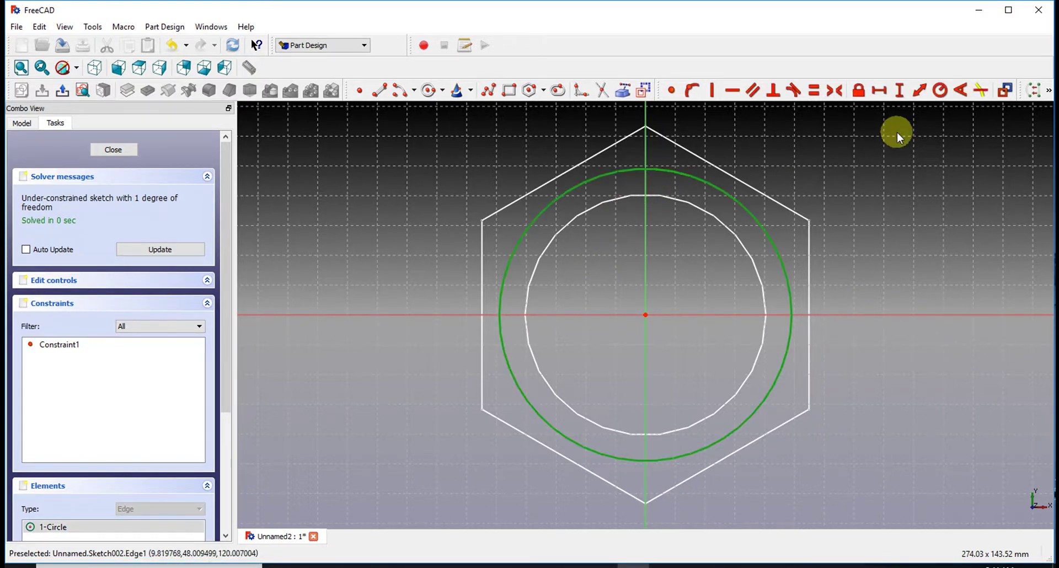
{"action": "left_click", "coordinate": [940, 90]}
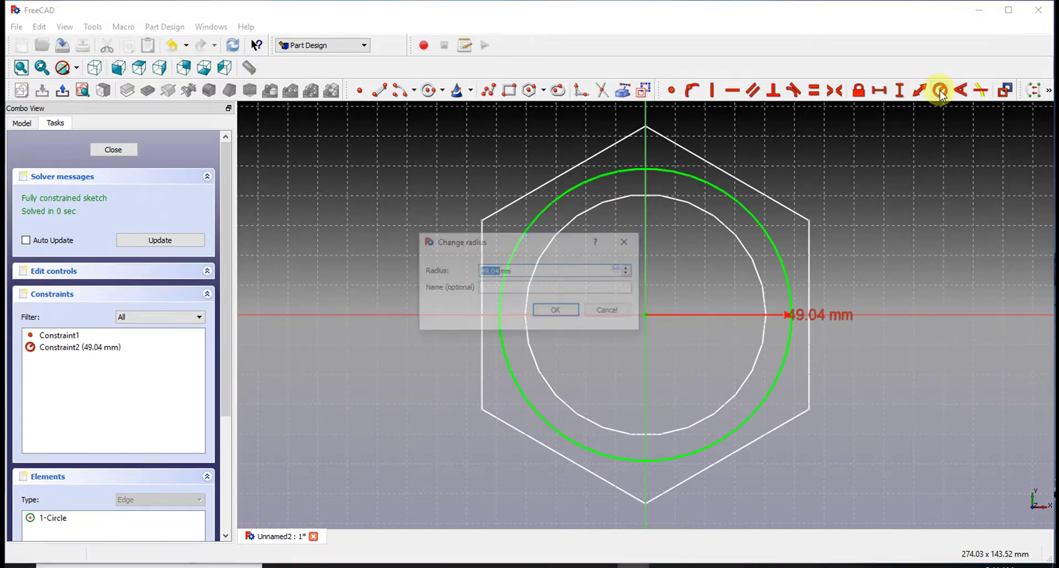
{"action": "left_click", "coordinate": [557, 312]}
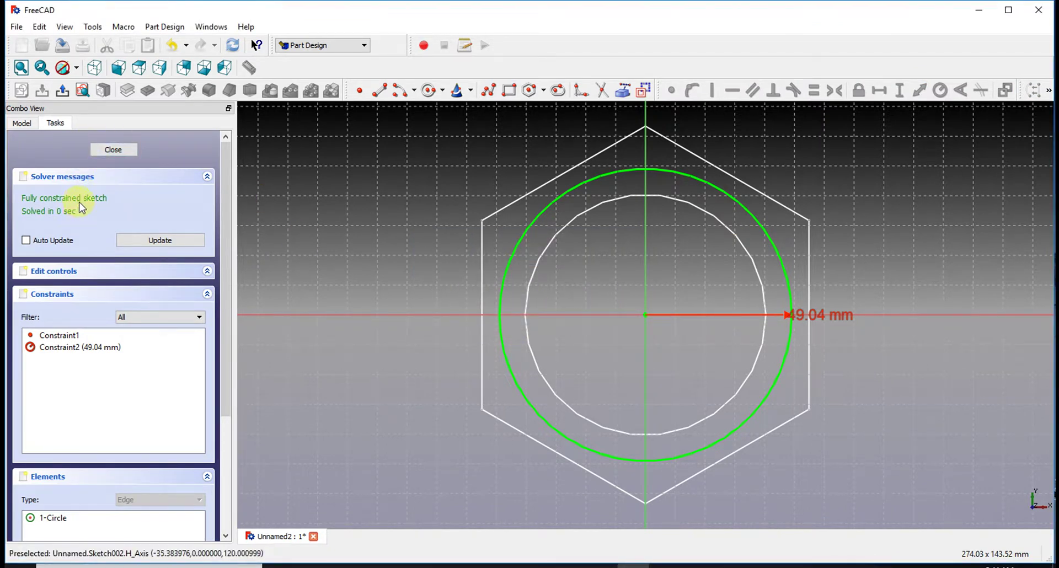
{"action": "left_click", "coordinate": [127, 150]}
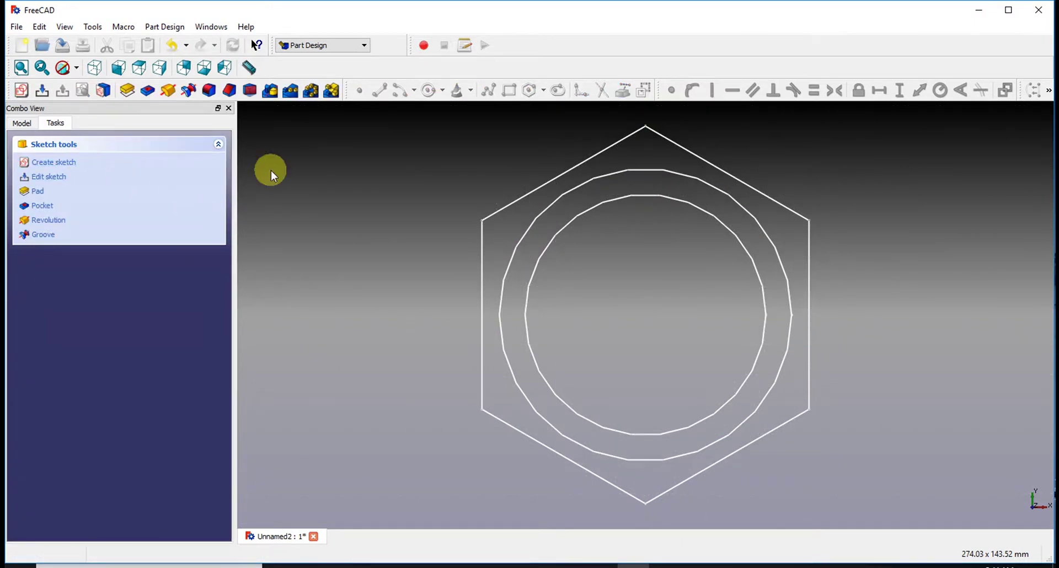
- Switch to the Part workbench, and open the Sweep settings and dismiss them without creating a sweep
{"action": "mouse_move", "coordinate": [418, 369]}
{"action": "middle_mouse_down"}
{"action": "mouse_move", "coordinate": [518, 312]}
{"action": "mouse_move", "coordinate": [615, 305]}
{"action": "mouse_move", "coordinate": [399, 312]}
{"action": "mouse_move", "coordinate": [461, 331]}
{"action": "mouse_move", "coordinate": [442, 355]}
{"action": "mouse_move", "coordinate": [546, 301]}
{"action": "mouse_move", "coordinate": [612, 295]}
{"action": "mouse_move", "coordinate": [508, 292]}
{"action": "middle_mouse_up"}
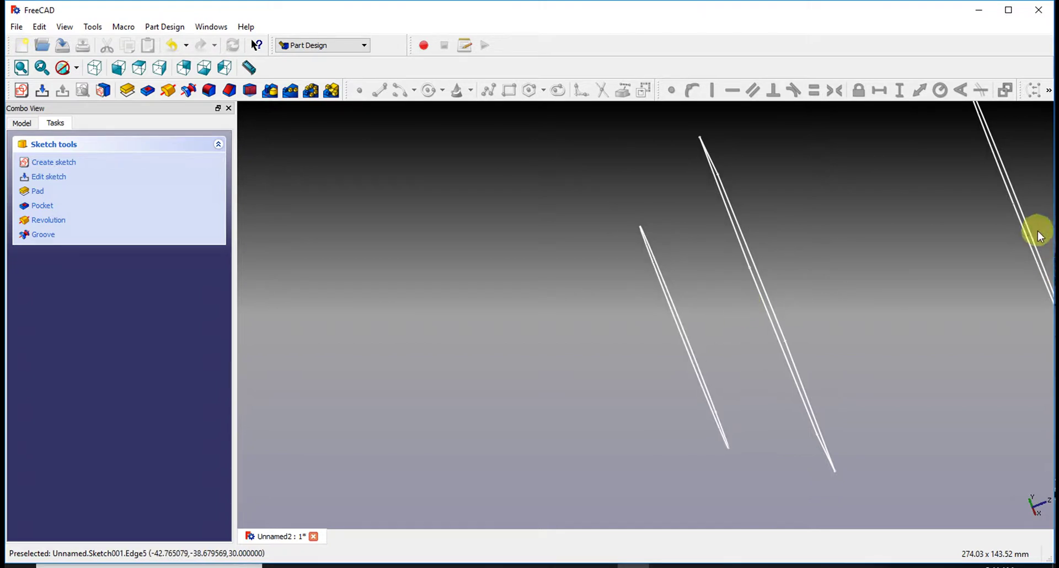
{"action": "middle_click_drag", "start_coordinate": [1038, 230], "coordinate": [789, 280]}
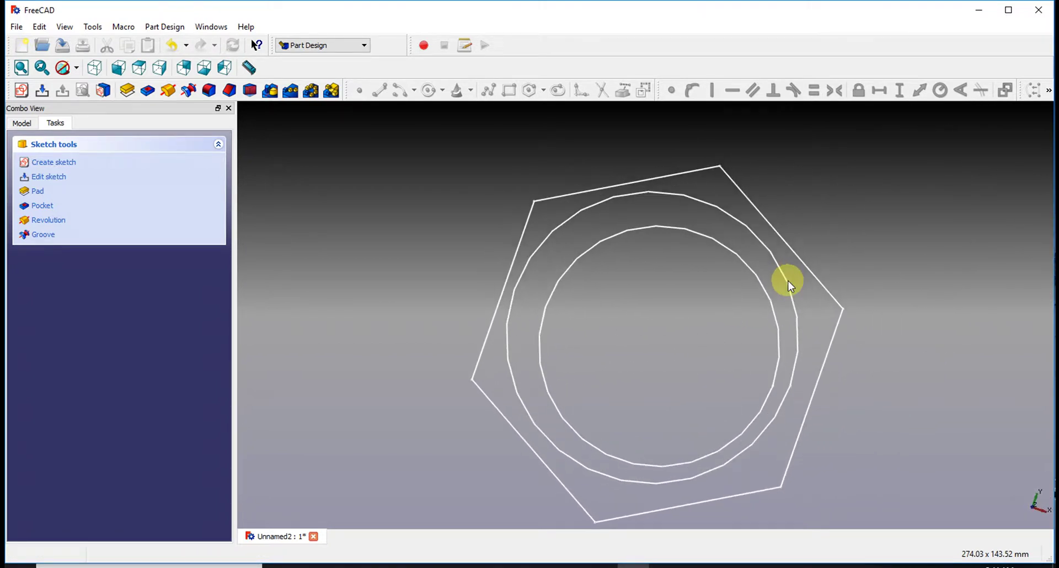
{"action": "left_click", "coordinate": [365, 46]}
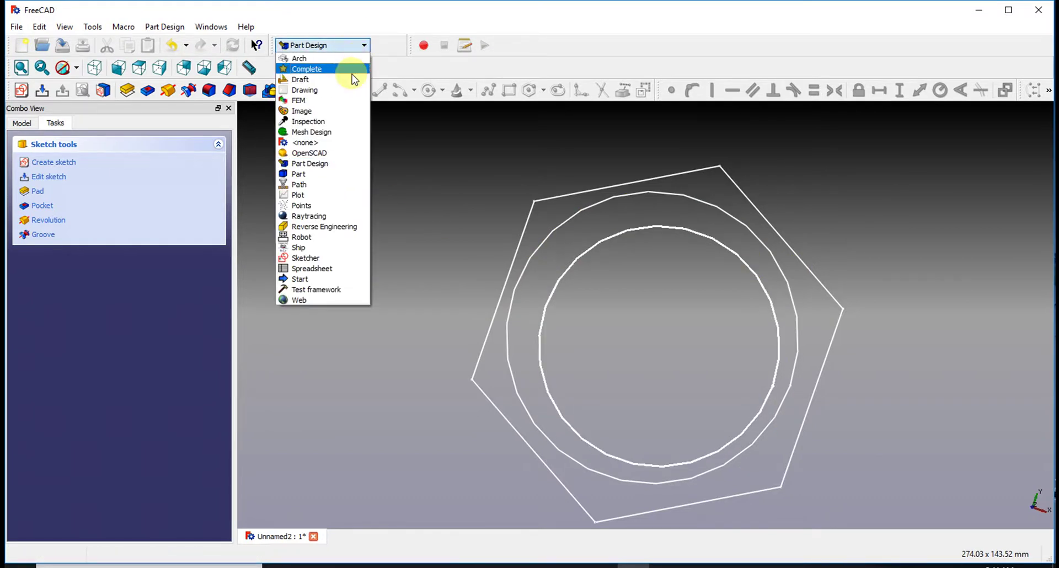
{"action": "left_click", "coordinate": [345, 174]}
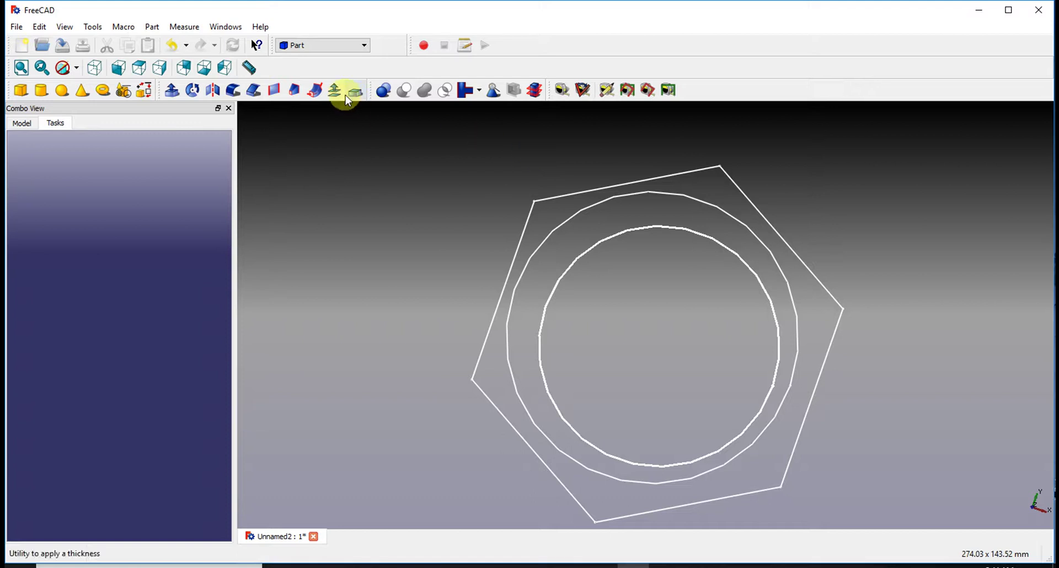
{"action": "left_click", "coordinate": [312, 91]}
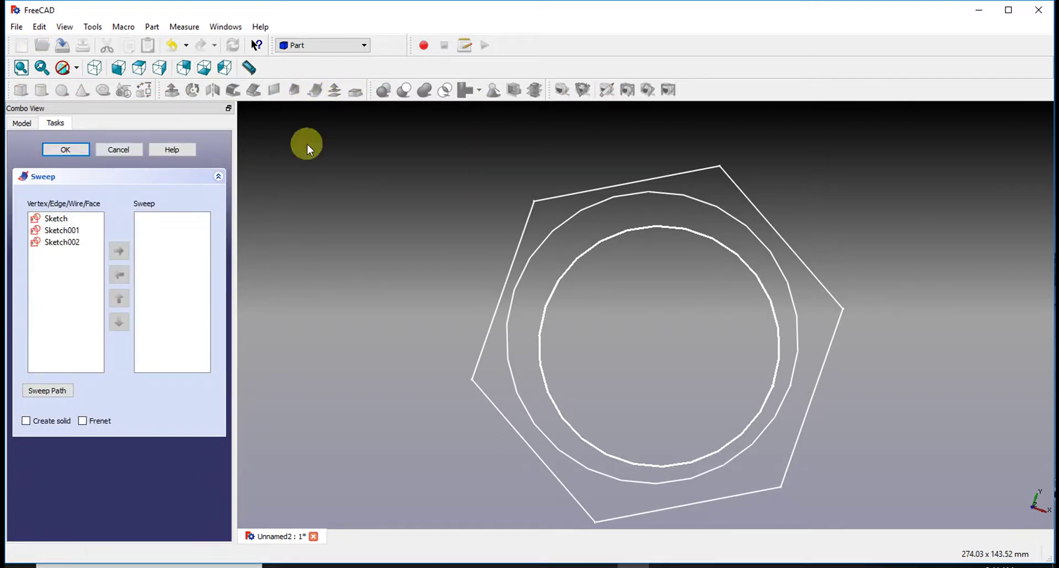
{"action": "left_click", "coordinate": [110, 149]}
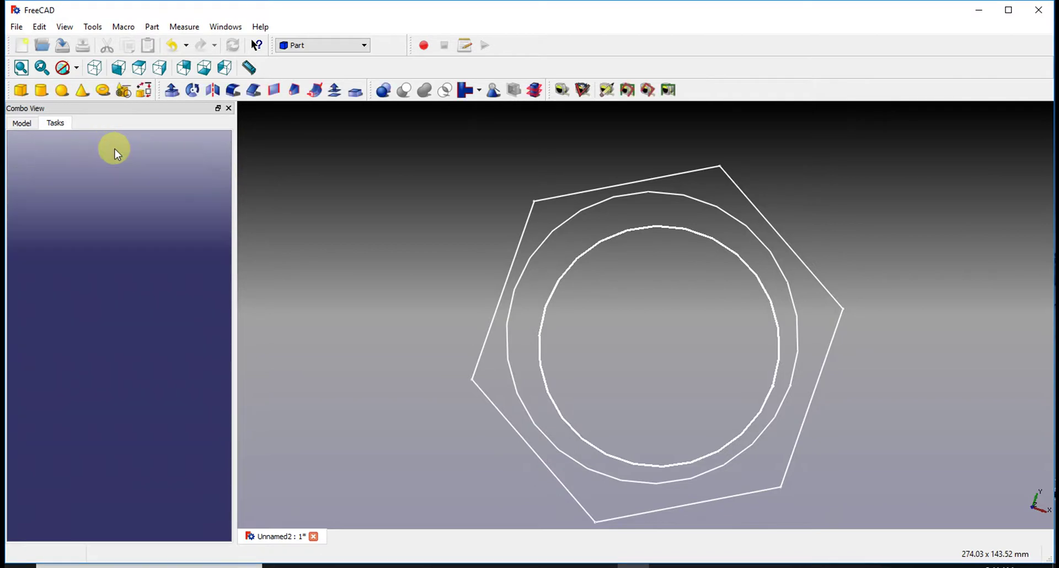
- Start a Loft and add Sketch, Sketch001 and Sketch002 as its profiles in that order
{"action": "left_click", "coordinate": [292, 93]}
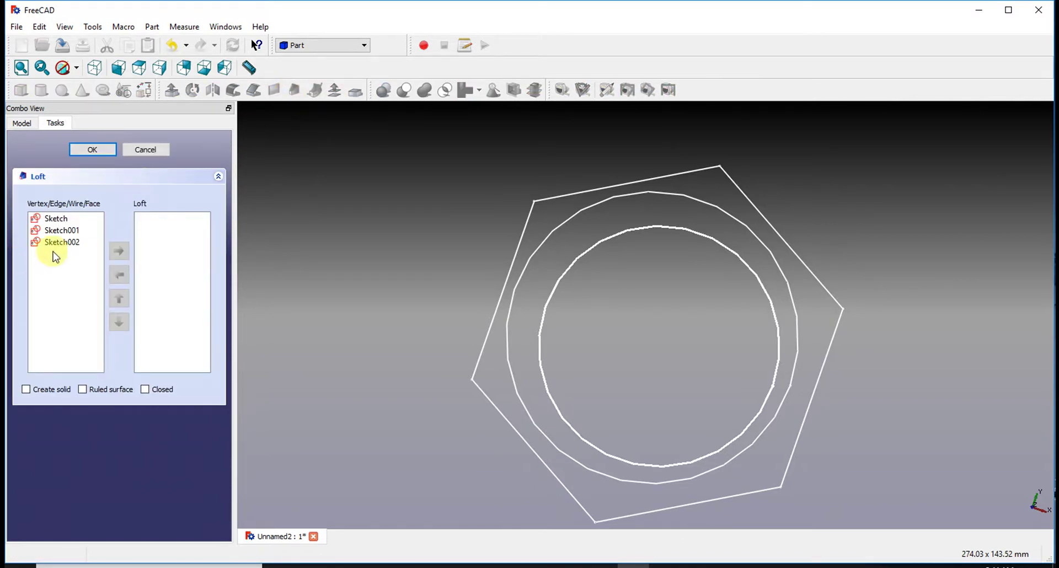
{"action": "left_click", "coordinate": [61, 221]}
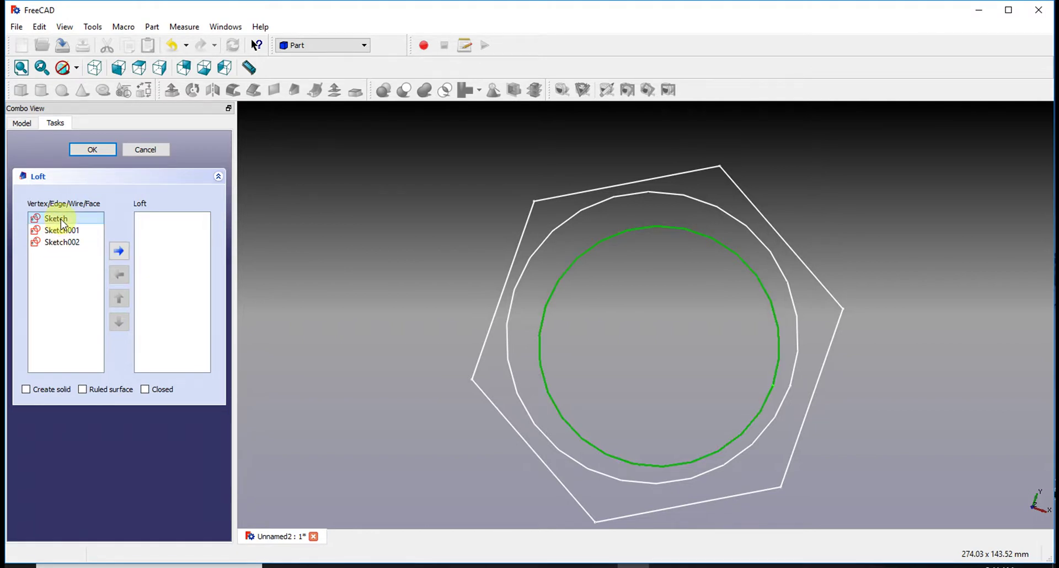
{"action": "left_click", "coordinate": [119, 251]}
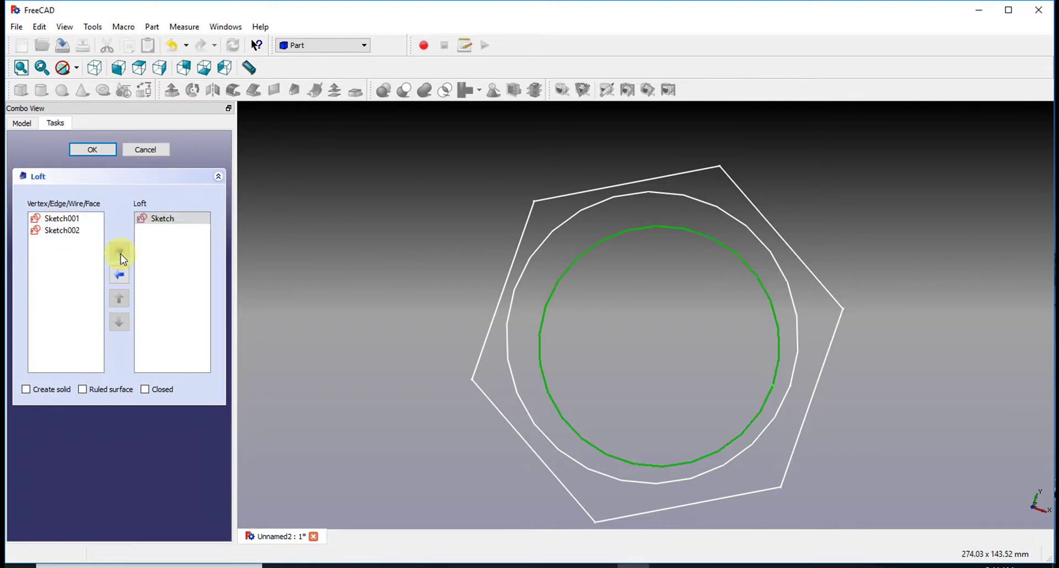
{"action": "left_click", "coordinate": [64, 221]}
{"action": "left_click", "coordinate": [69, 232]}
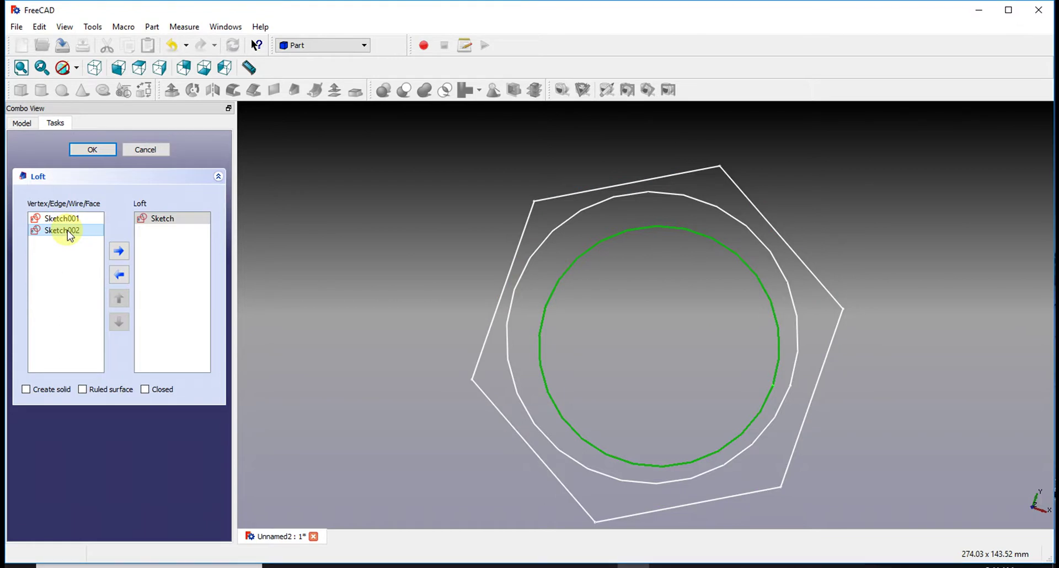
{"action": "left_click", "coordinate": [74, 224]}
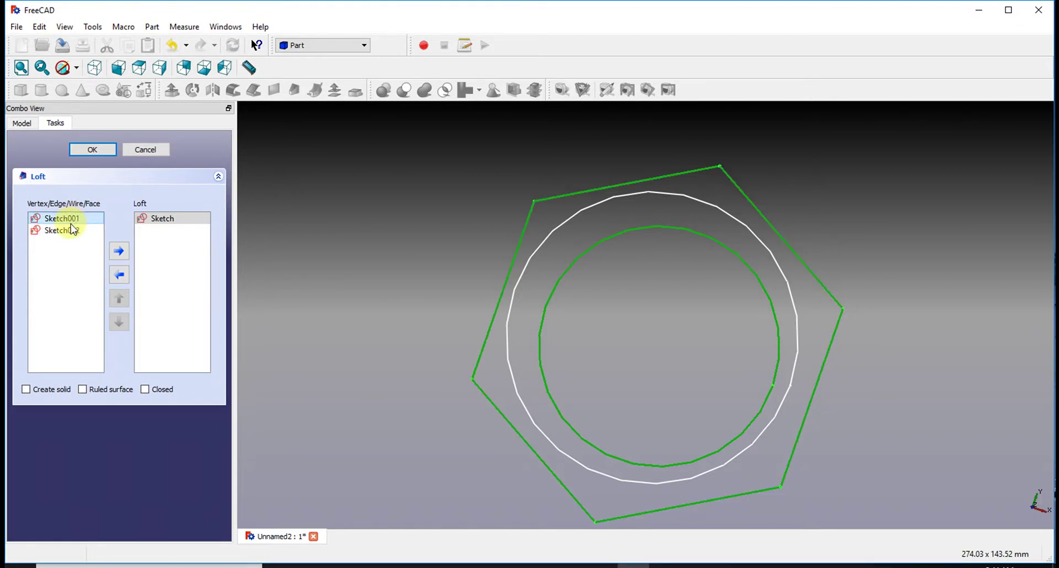
{"action": "left_click", "coordinate": [119, 251]}
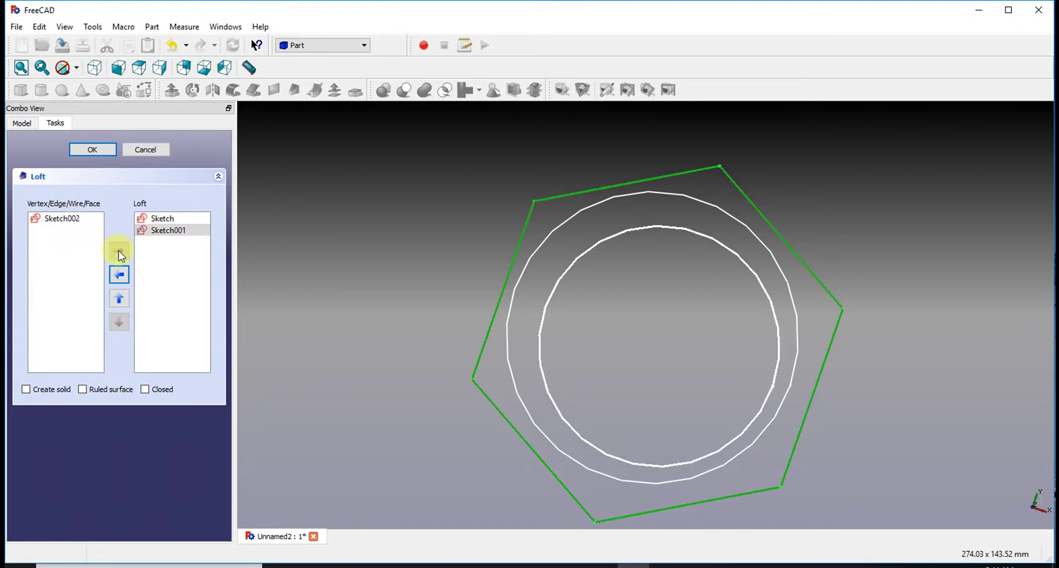
{"action": "left_click", "coordinate": [82, 221]}
{"action": "left_click", "coordinate": [118, 252]}
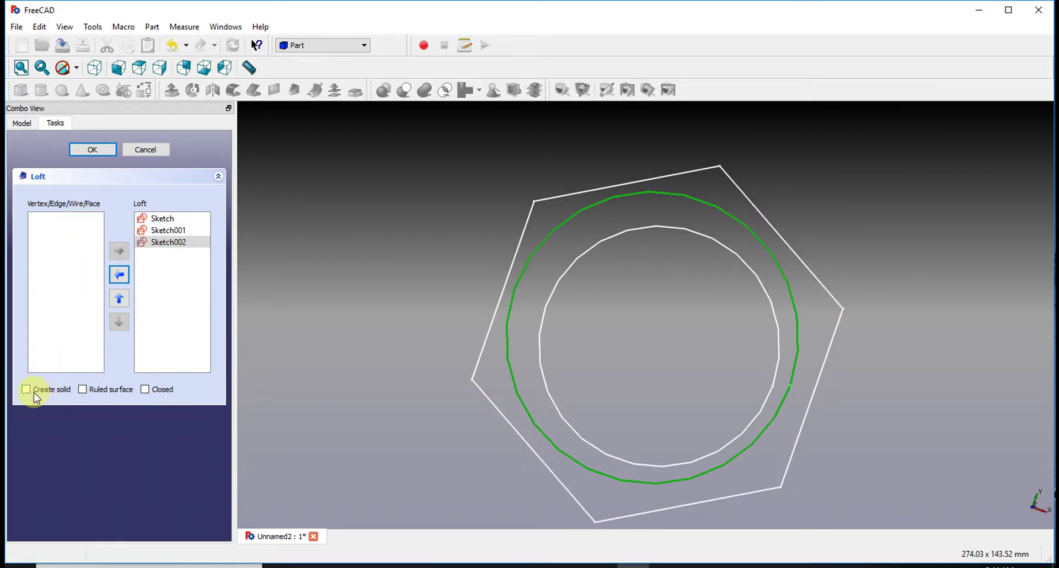
- Create the loft through the three profiles with the Create solid and Ruled surface options enabled
{"action": "left_click", "coordinate": [59, 397]}
{"action": "left_click", "coordinate": [83, 389]}
{"action": "left_click", "coordinate": [104, 149]}
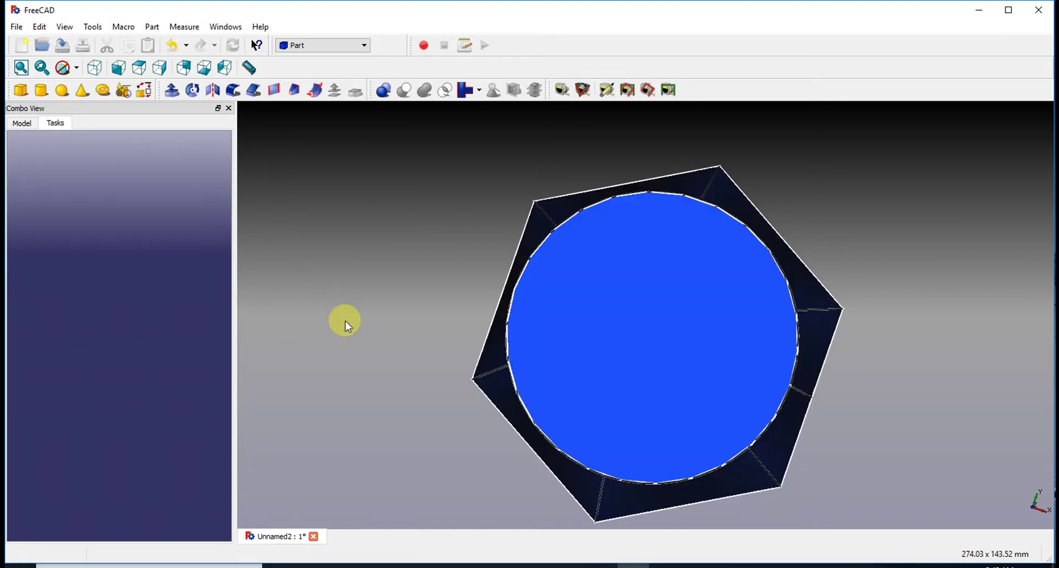
- Examine the lofted solid's end faces and its circle-to-hexagon transitions from several angles
{"action": "middle_click_drag", "start_coordinate": [414, 398], "coordinate": [679, 353]}
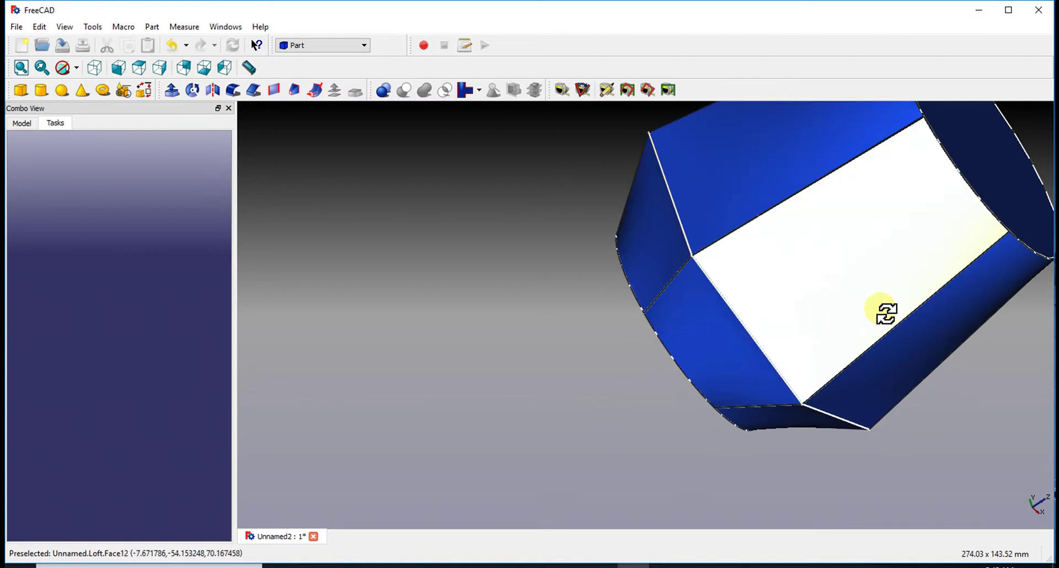
{"action": "middle_click_drag", "start_coordinate": [884, 312], "coordinate": [704, 338]}
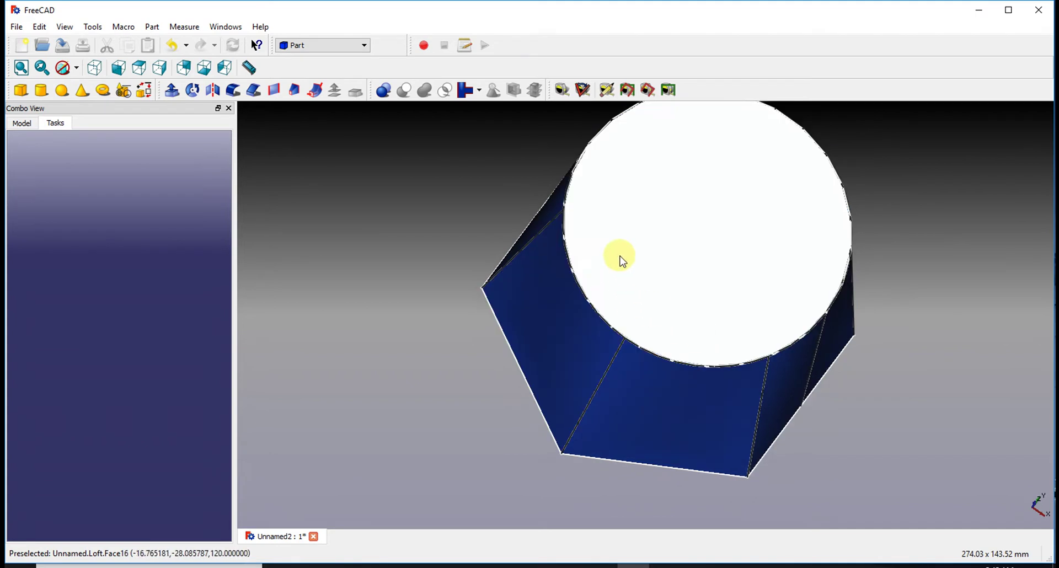
{"action": "middle_click_drag", "start_coordinate": [723, 237], "coordinate": [629, 262]}
{"action": "scroll", "coordinate": [678, 246], "scroll_direction": "down", "scroll_amount": 4}
{"action": "scroll", "coordinate": [694, 127], "scroll_direction": "up", "scroll_amount": 2}
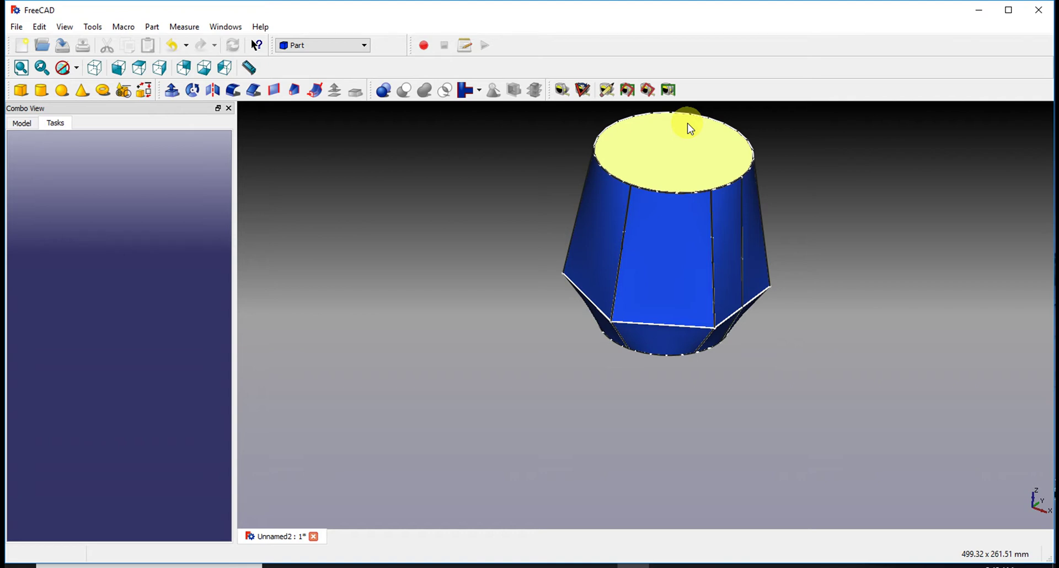
{"action": "middle_click_drag", "start_coordinate": [739, 208], "coordinate": [763, 197]}
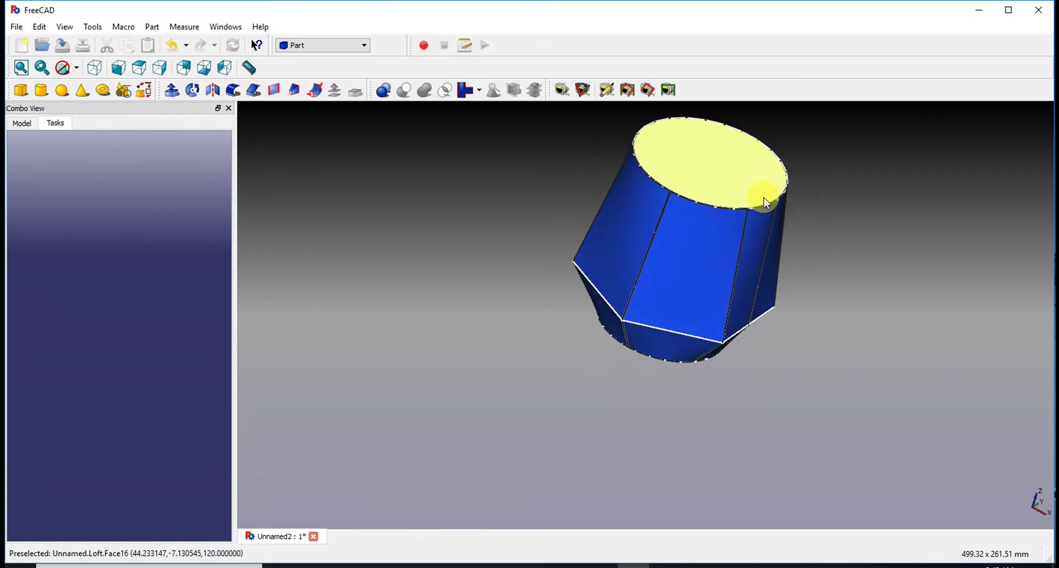
- Open the document airlinecouplerinner.FCStd from the stl folder
{"action": "left_click", "coordinate": [17, 27]}
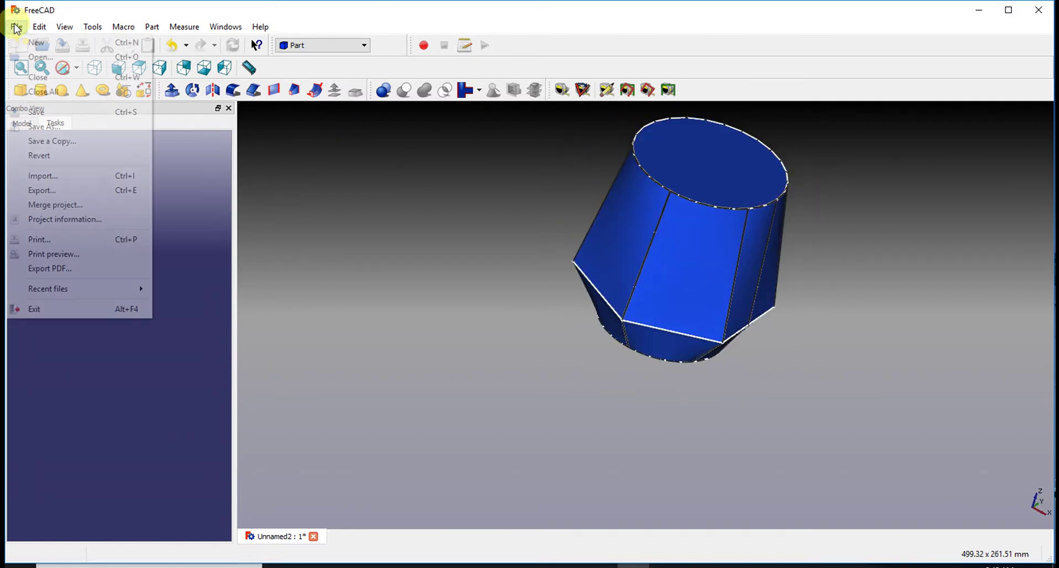
{"action": "left_click", "coordinate": [62, 57]}
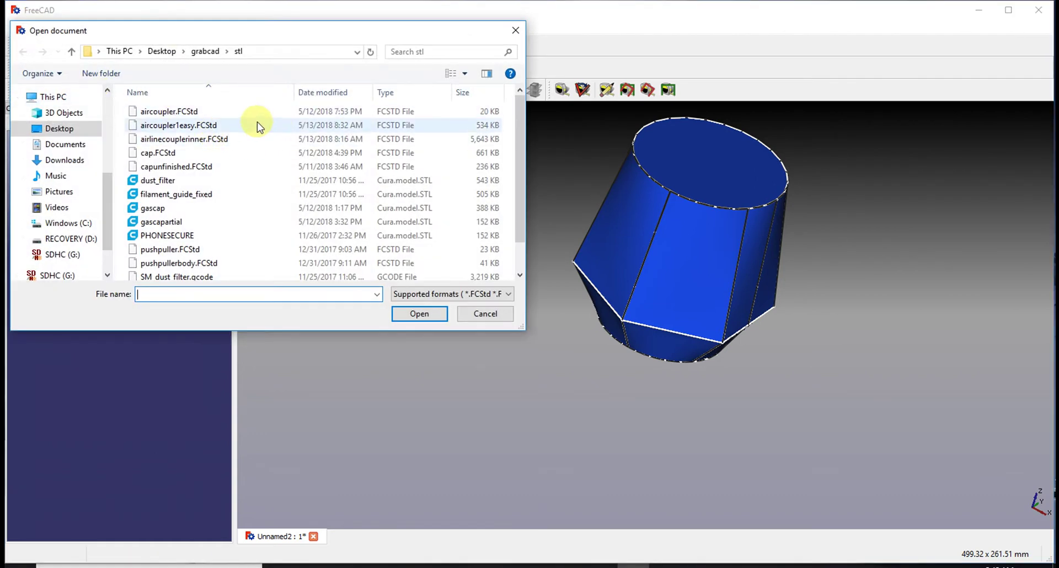
{"action": "double_click", "coordinate": [204, 137]}
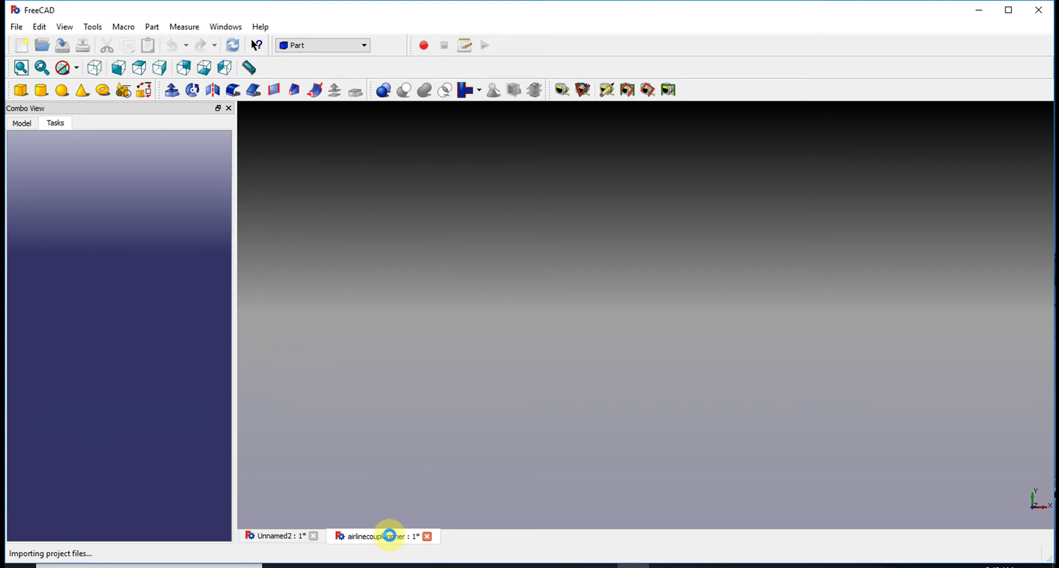
- Examine the airline coupler's tapered ends, threaded sections and central hexagon from several angles
{"action": "mouse_move", "coordinate": [824, 387]}
{"action": "middle_mouse_down"}
{"action": "mouse_move", "coordinate": [775, 350]}
{"action": "mouse_move", "coordinate": [804, 384]}
{"action": "middle_mouse_up"}
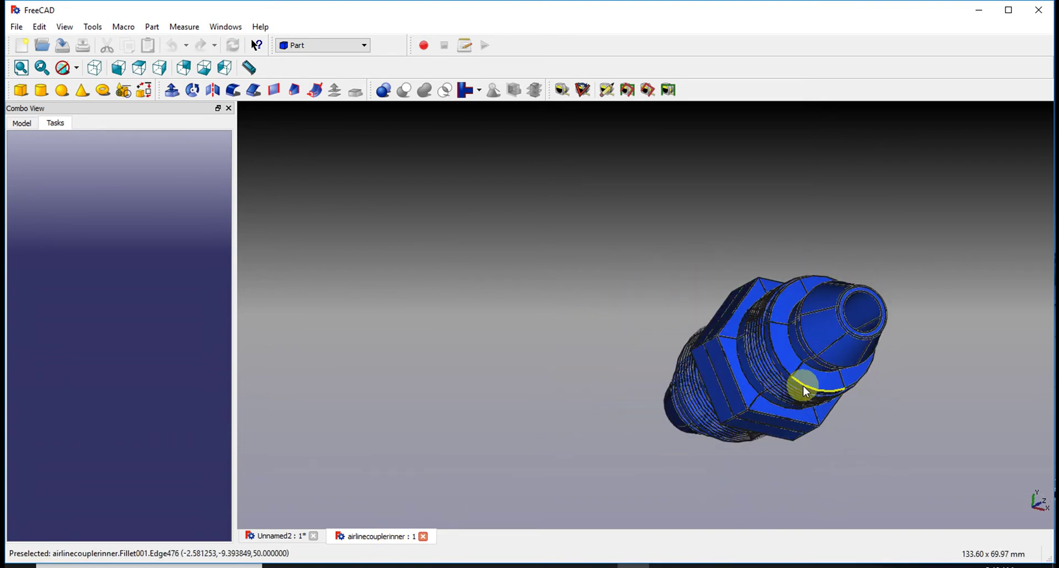
{"action": "left_click", "coordinate": [22, 69]}
{"action": "middle_click_drag", "start_coordinate": [653, 302], "coordinate": [742, 165]}
{"action": "middle_click_drag", "start_coordinate": [614, 254], "coordinate": [668, 246]}
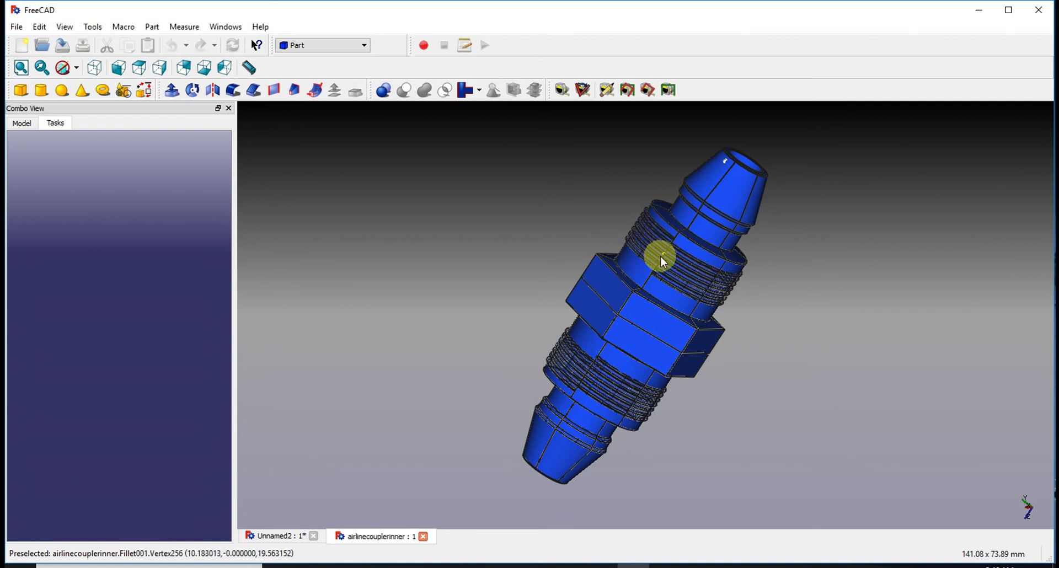
{"action": "middle_click_drag", "start_coordinate": [563, 431], "coordinate": [628, 407]}
{"action": "middle_click_drag", "start_coordinate": [702, 190], "coordinate": [646, 265]}
{"action": "middle_click_drag", "start_coordinate": [648, 329], "coordinate": [623, 237]}
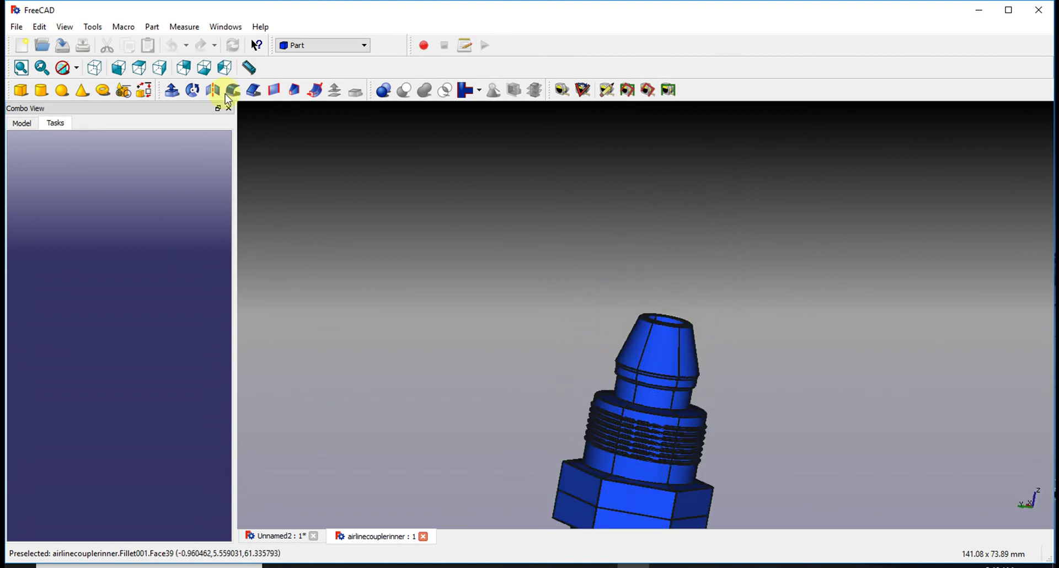
{"action": "left_click", "coordinate": [17, 68]}
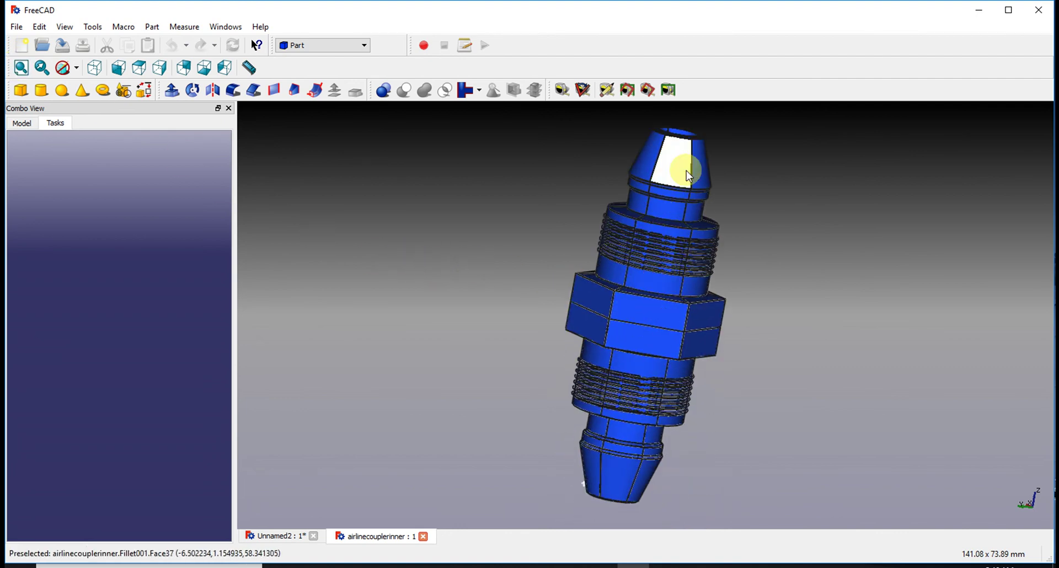
{"action": "middle_click_drag", "start_coordinate": [686, 170], "coordinate": [715, 217]}
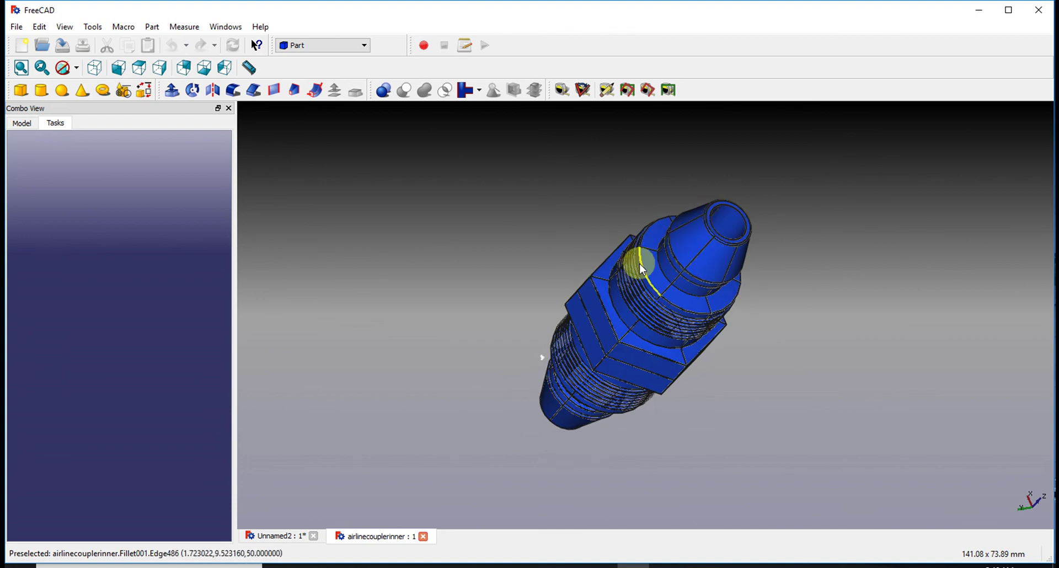